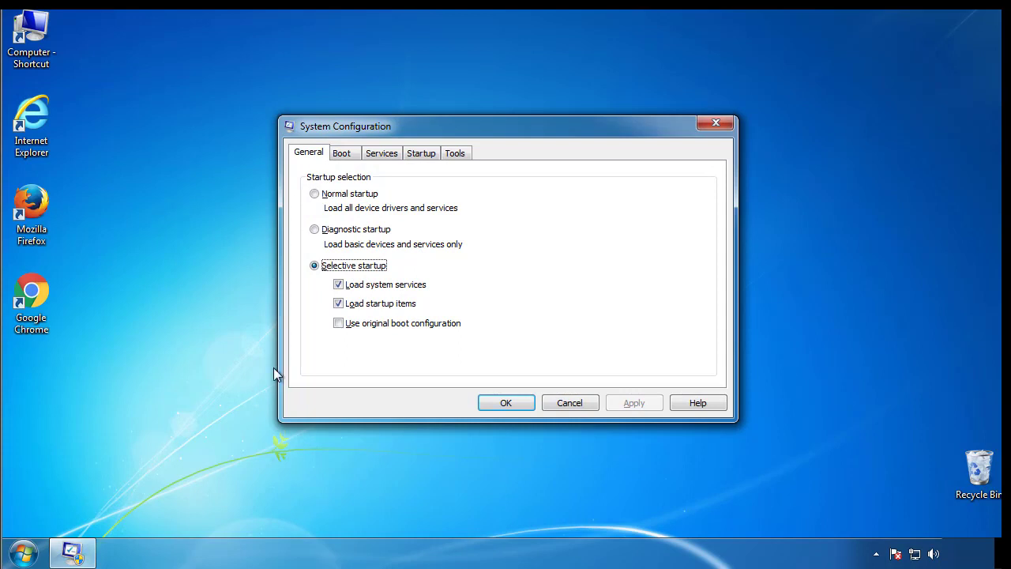
Enable a minimal Safe boot in System Configuration, restart the computer, and dismiss the safe mode help window.
left_click(341, 154)
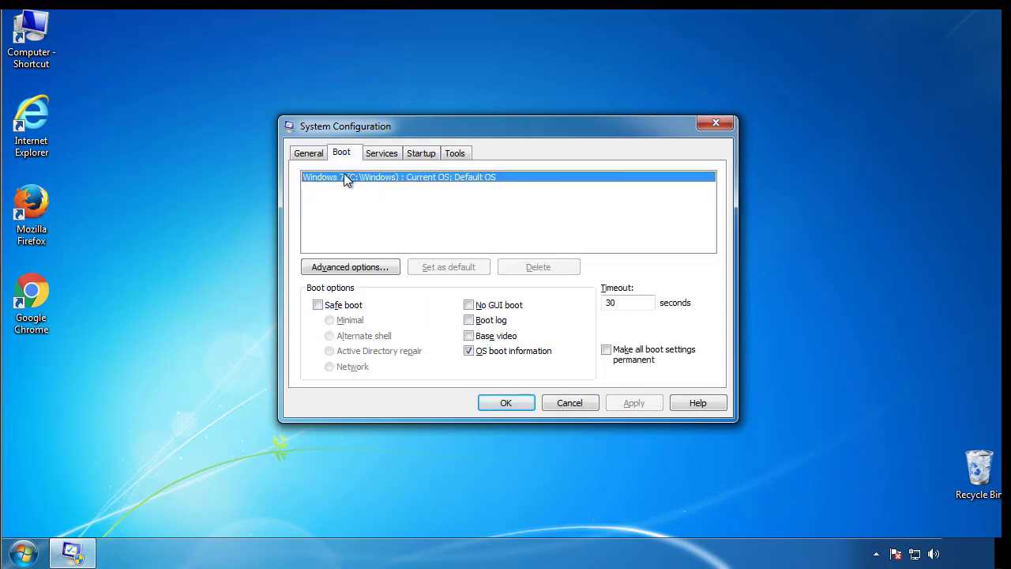
left_click(317, 305)
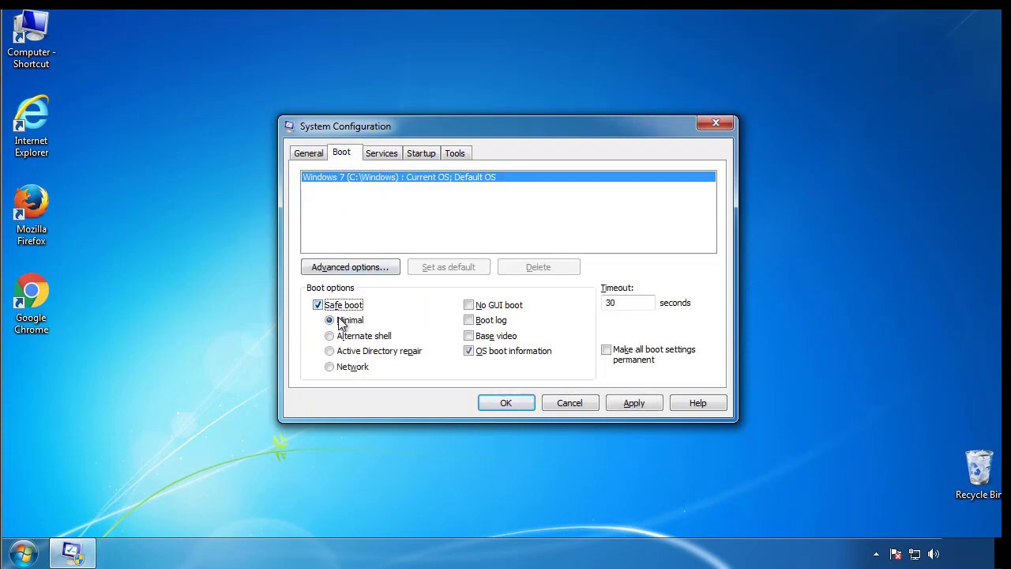
left_click(513, 403)
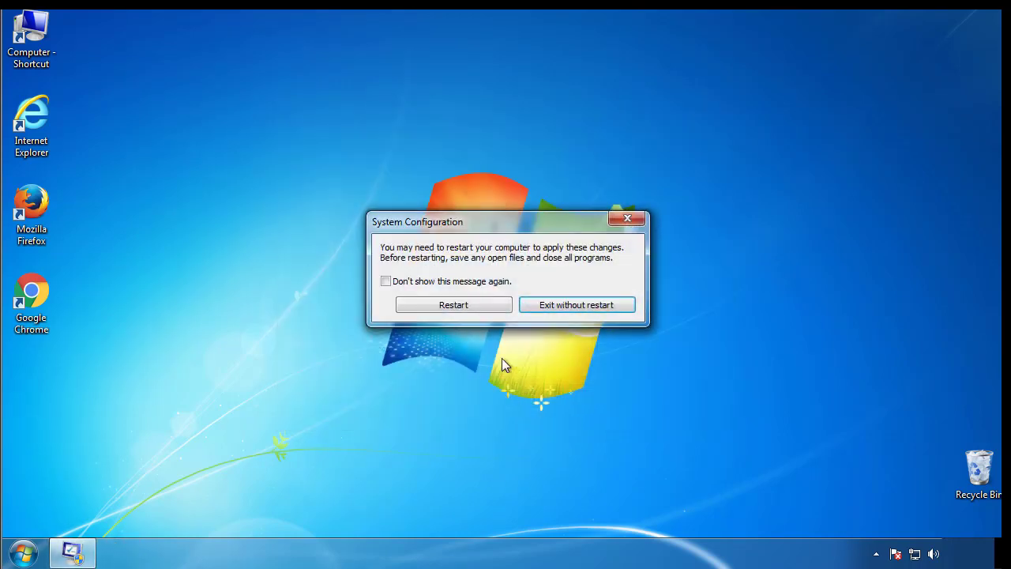
left_click(456, 306)
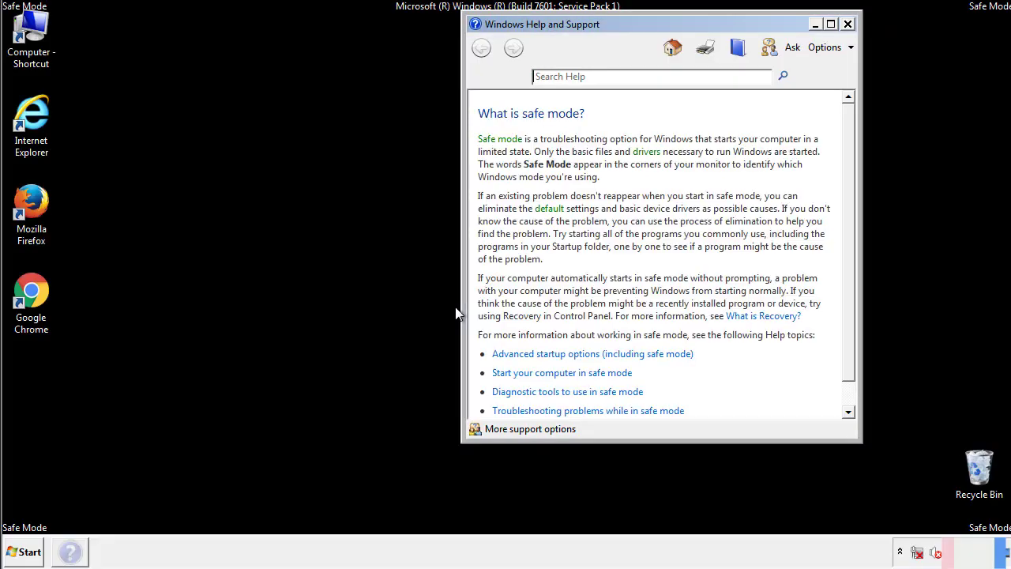
left_click(847, 24)
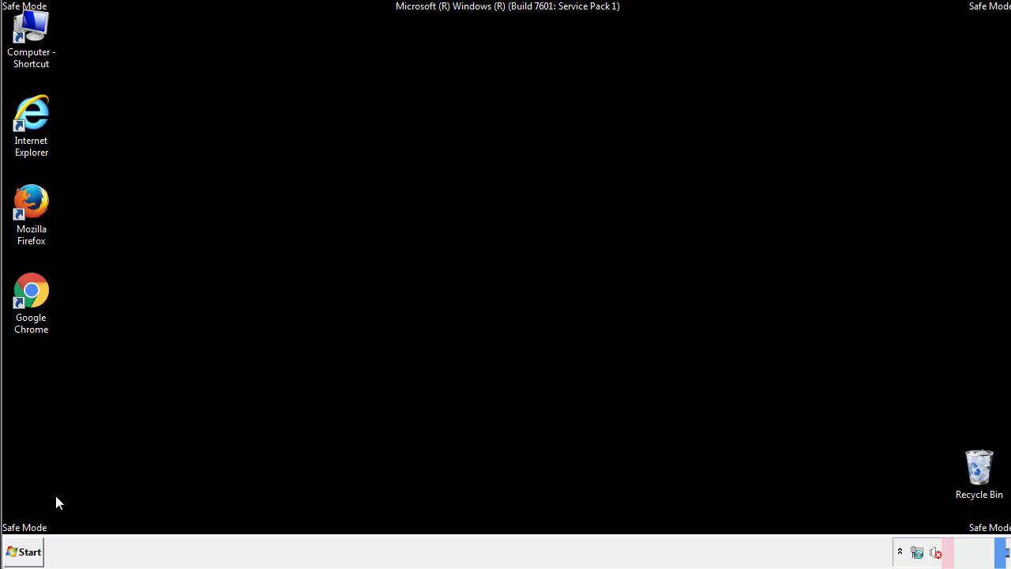
Set the Control Panel's Folder Options to show hidden files, folders, and drives, and close the Control Panel.
left_click(24, 551)
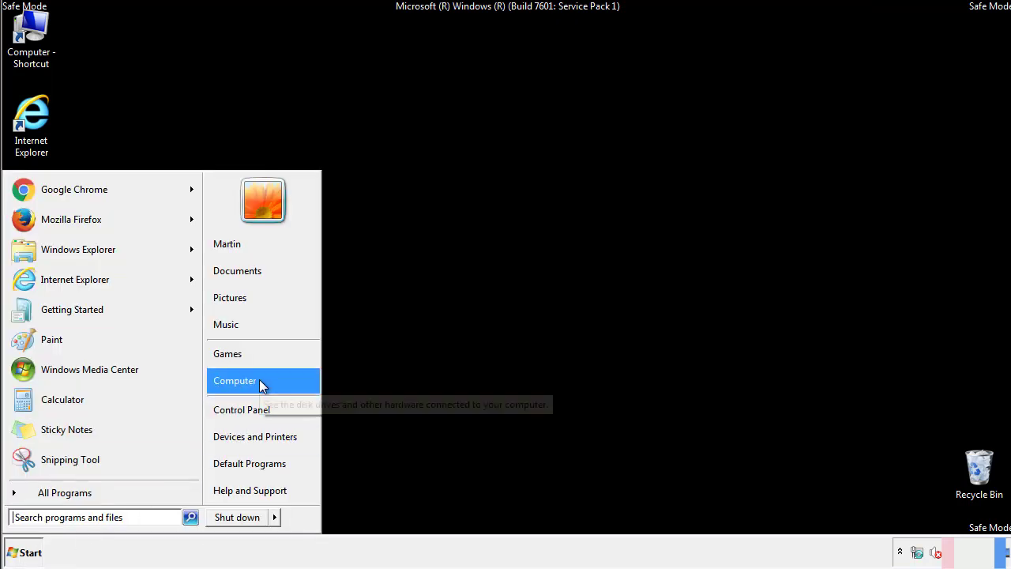
left_click(252, 407)
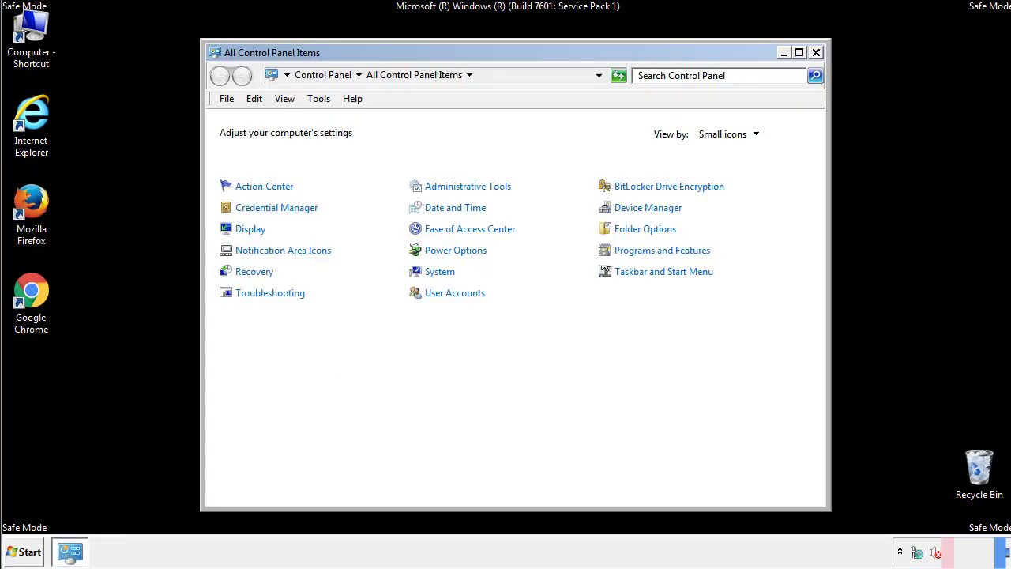
left_click(648, 228)
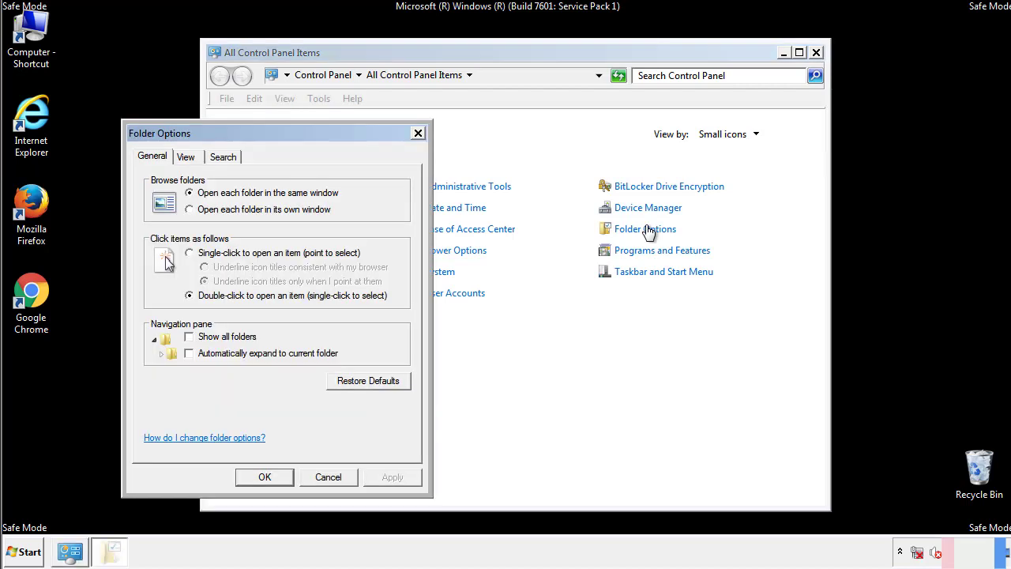
left_click(189, 160)
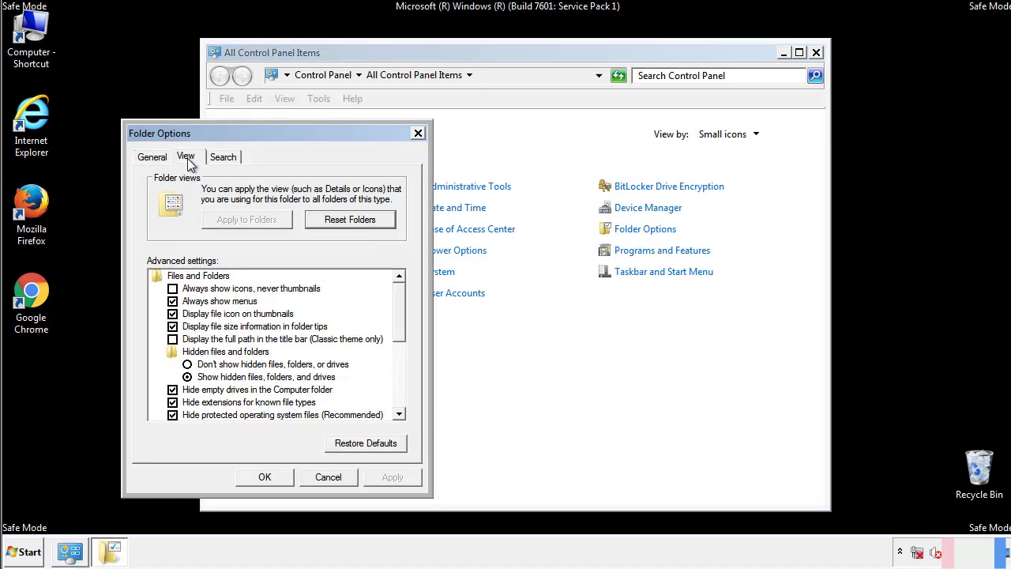
left_click(172, 301)
left_click(265, 477)
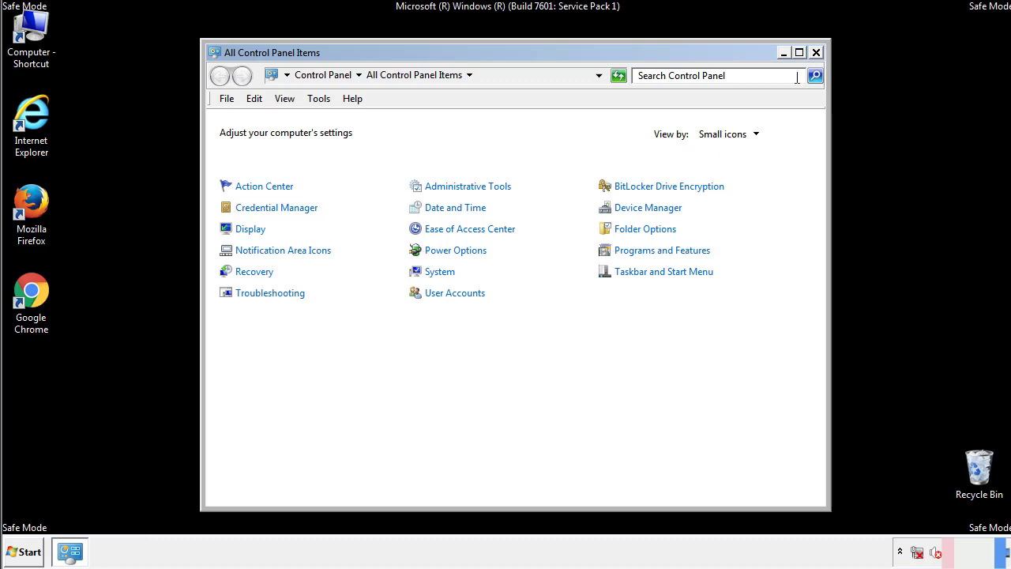
left_click(816, 52)
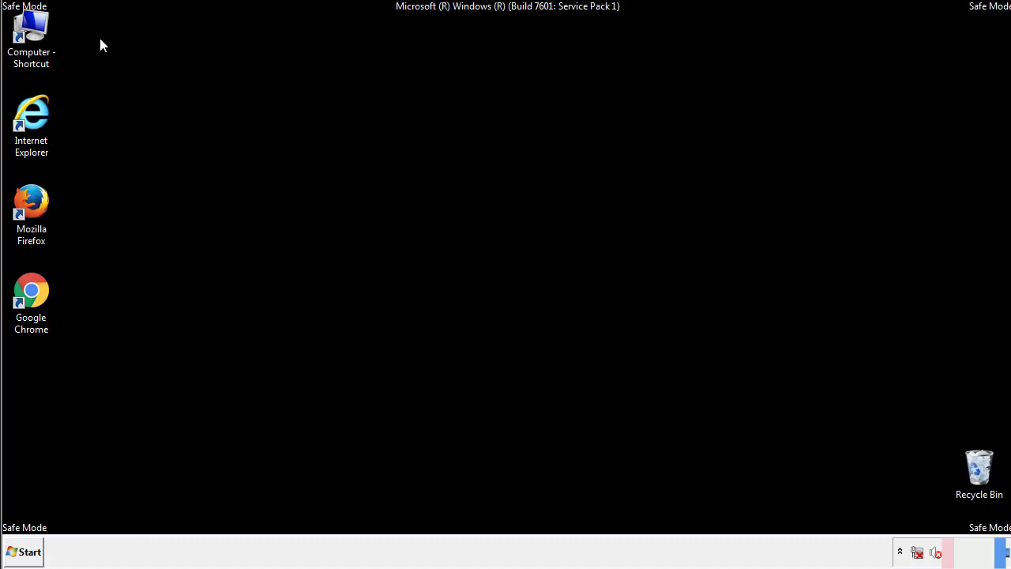
Browse to the folder C:\Windows\System32\drivers\etc.
double_click(44, 30)
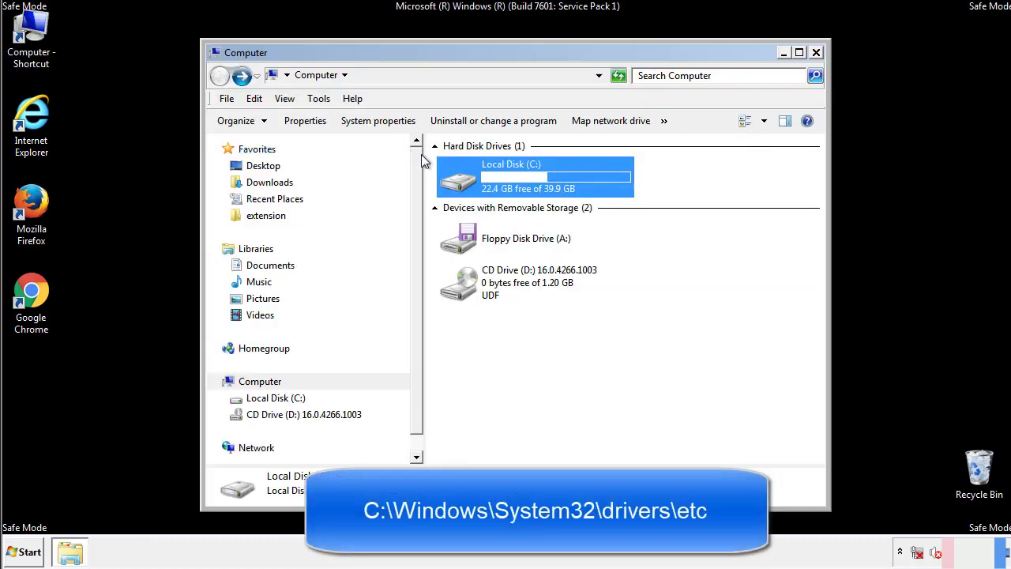
double_click(465, 182)
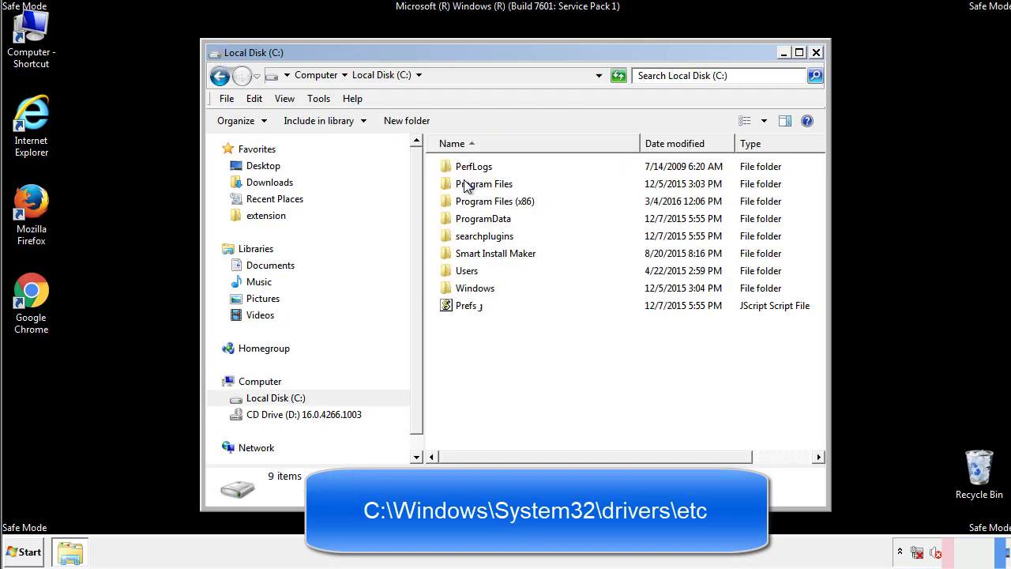
double_click(466, 288)
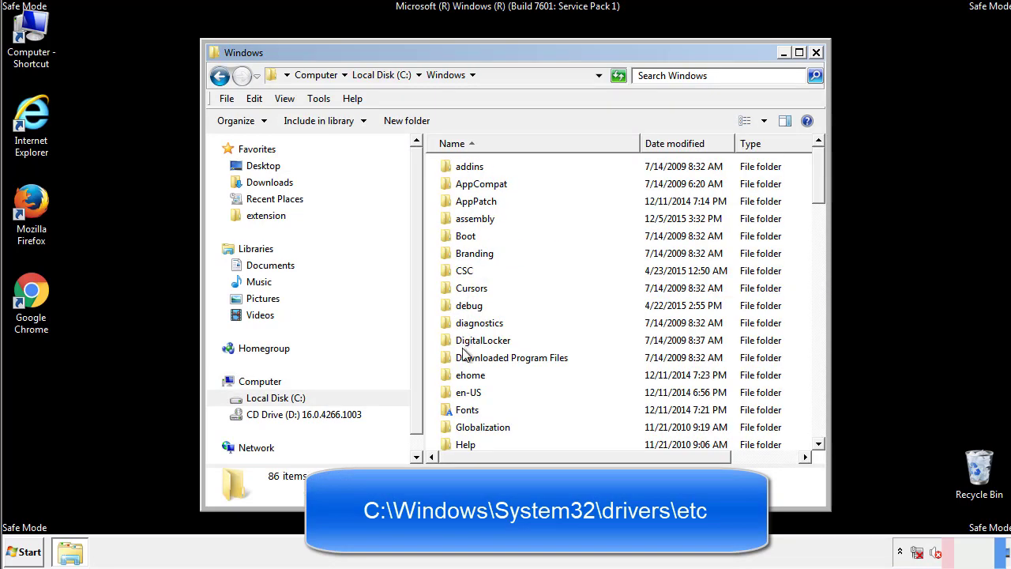
scroll(464, 355, "down", 4)
scroll(465, 357, "down", 5)
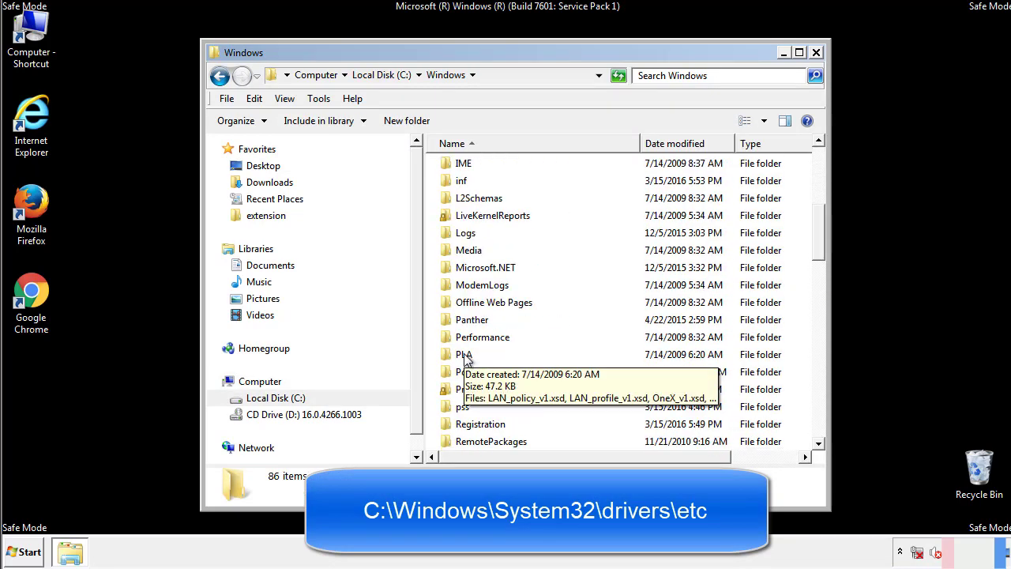
scroll(464, 357, "down", 2)
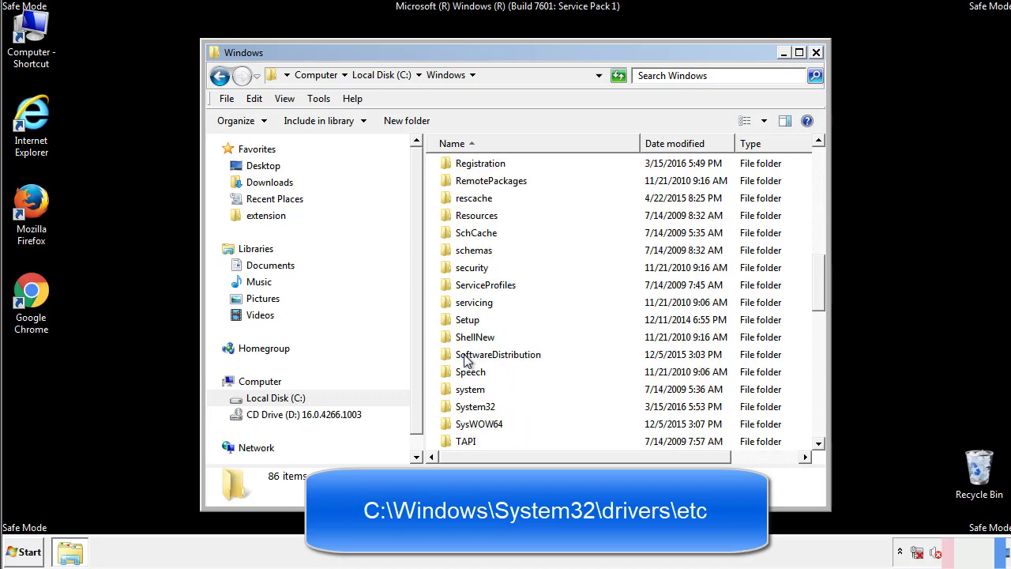
double_click(478, 410)
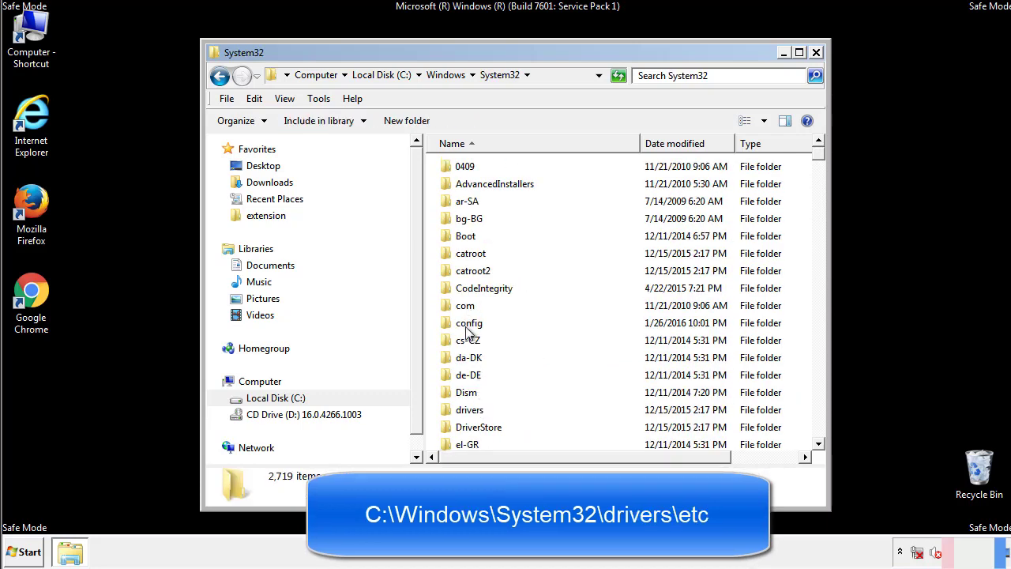
left_click(470, 416)
double_click(471, 413)
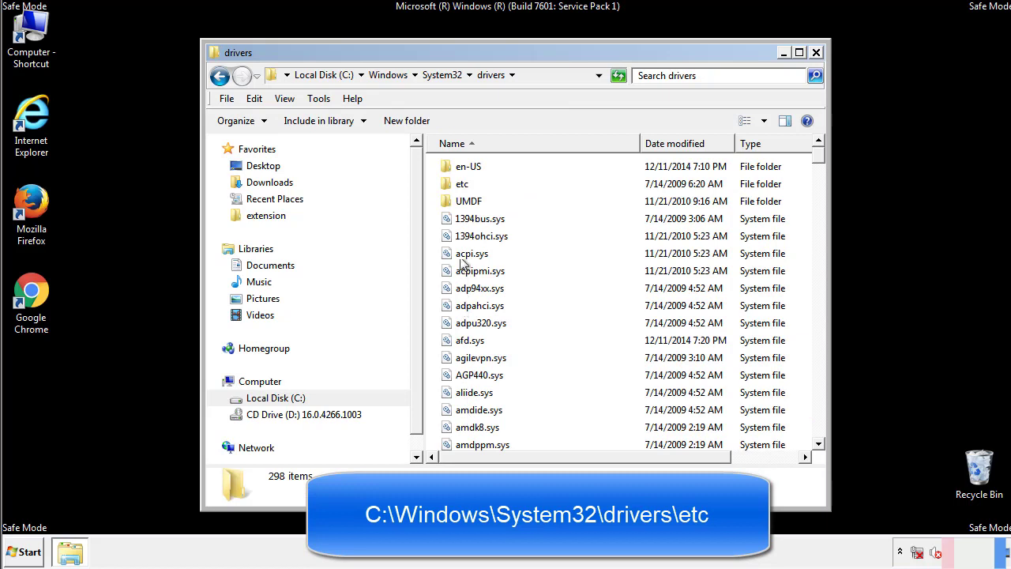
double_click(458, 186)
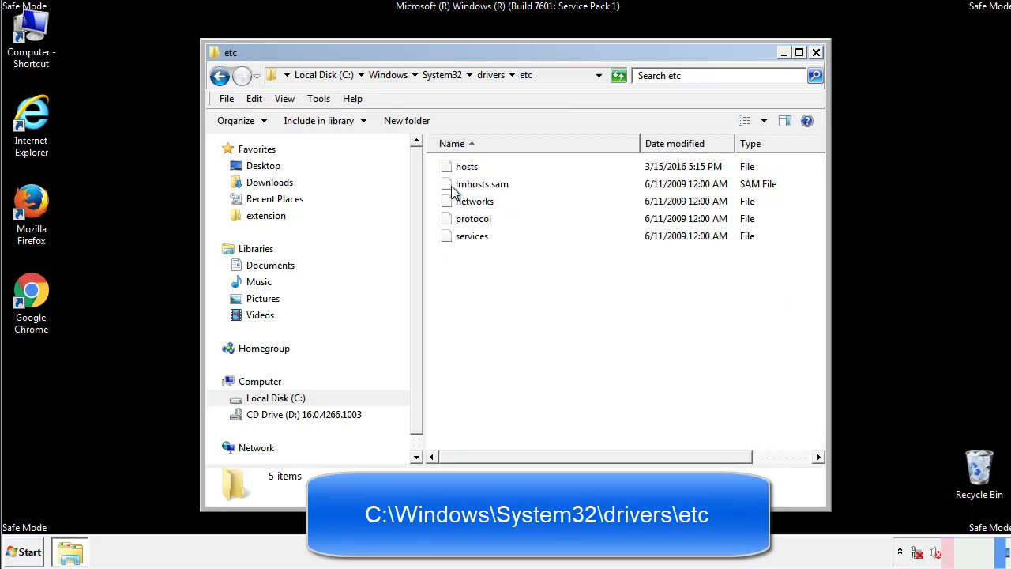
Open the hosts file with Notepad and move its window so the whole text is readable.
double_click(462, 173)
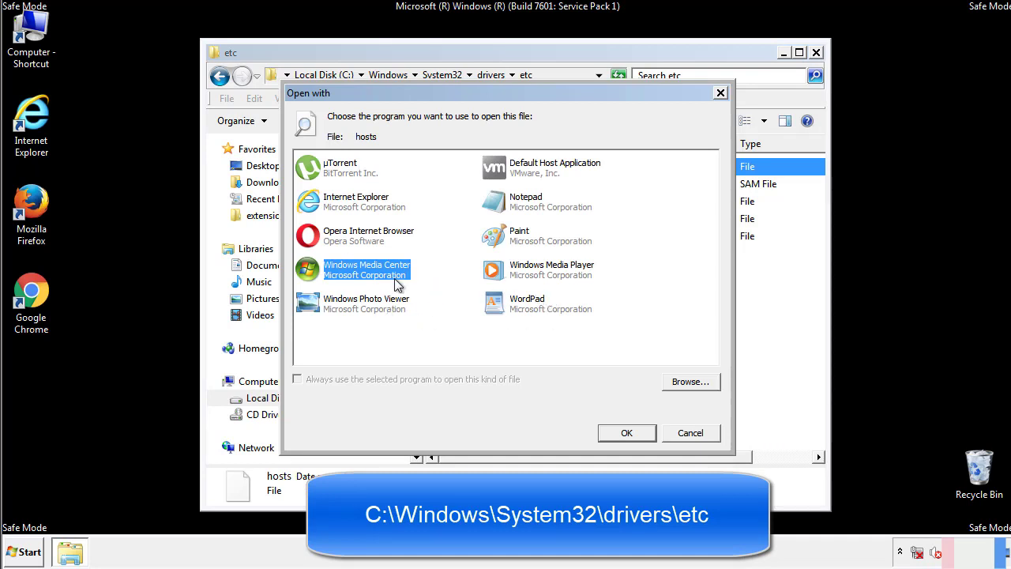
left_click(512, 203)
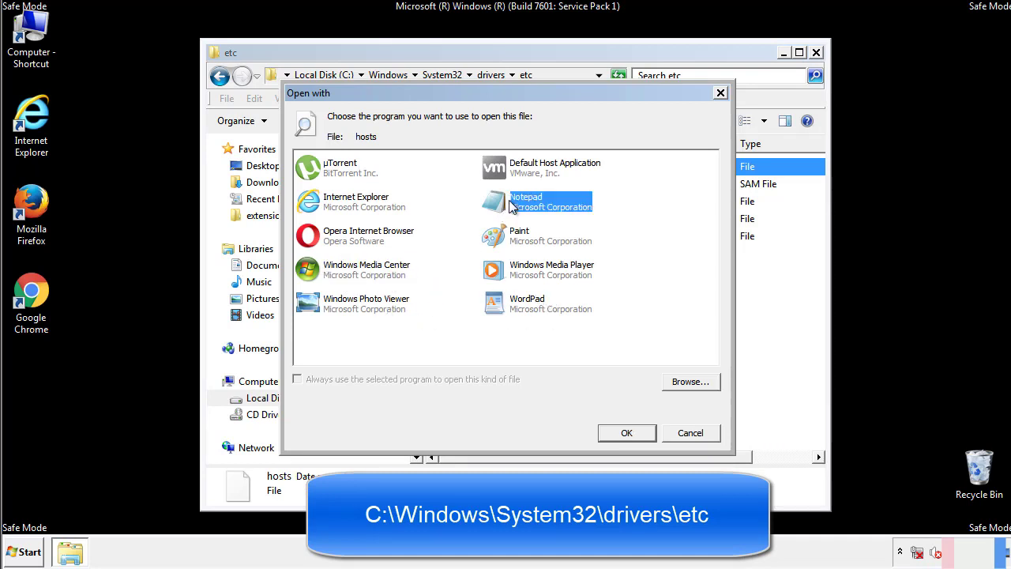
left_click(623, 430)
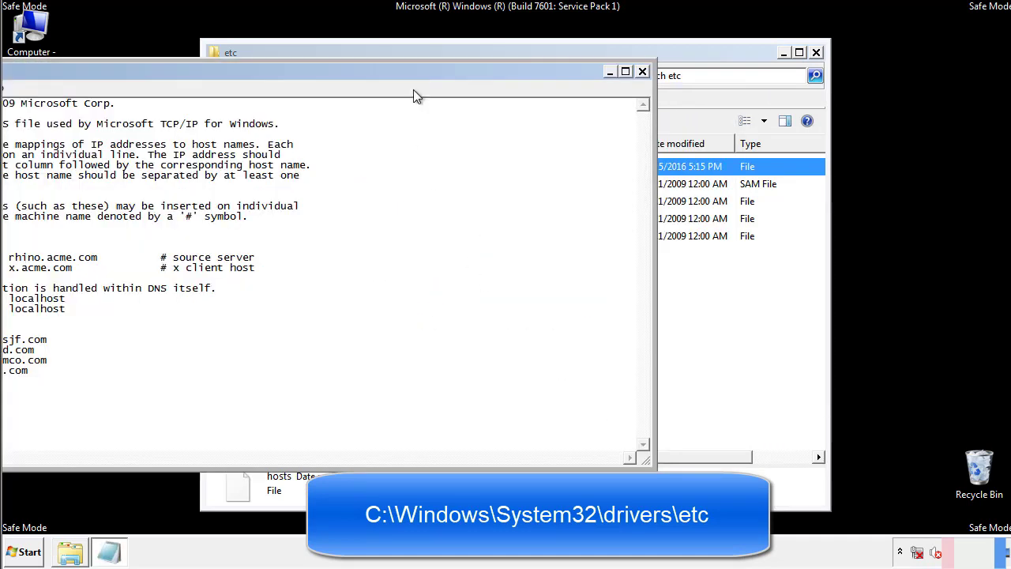
left_click_drag(413, 71, 643, 86)
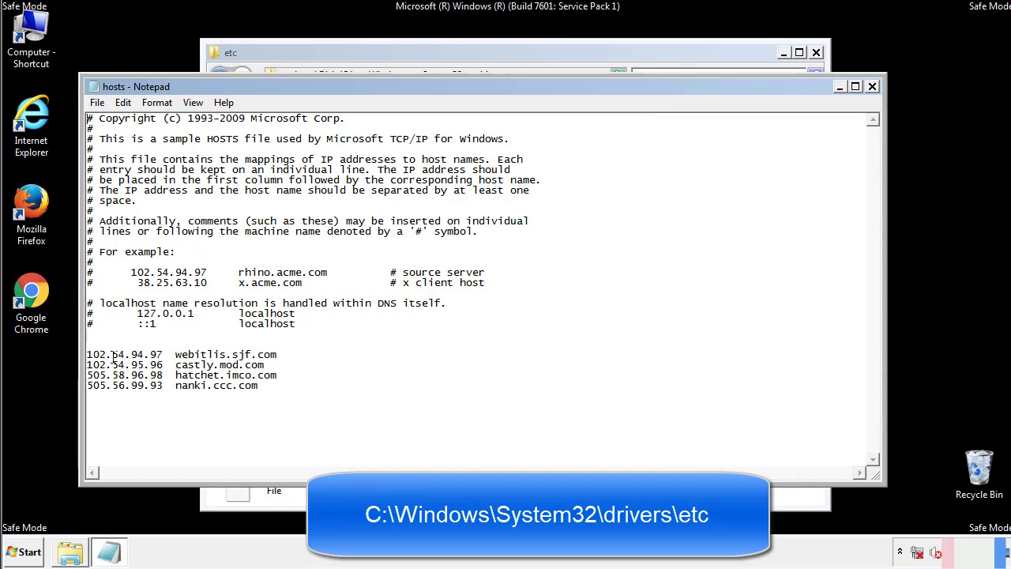
Delete the four host entries below the localhost lines, save the hosts file, and close the etc folder.
left_click_drag(282, 387, 88, 344)
key("Delete")
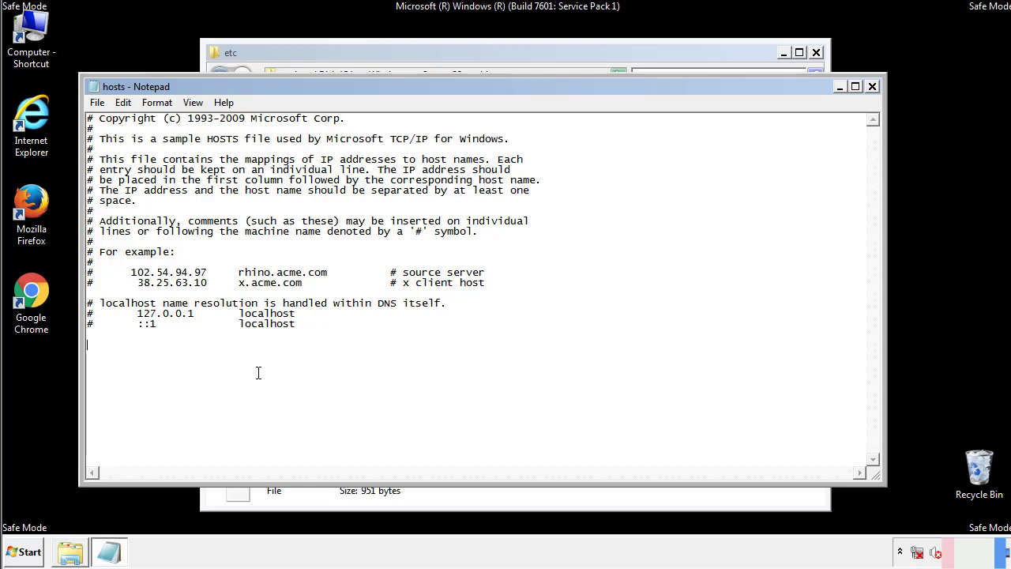
left_click(873, 87)
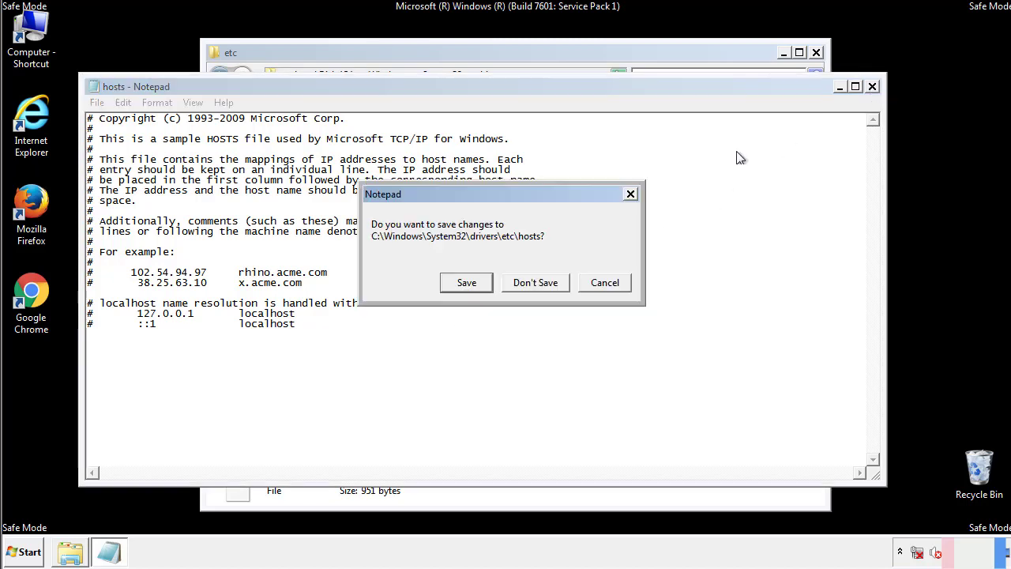
left_click(445, 290)
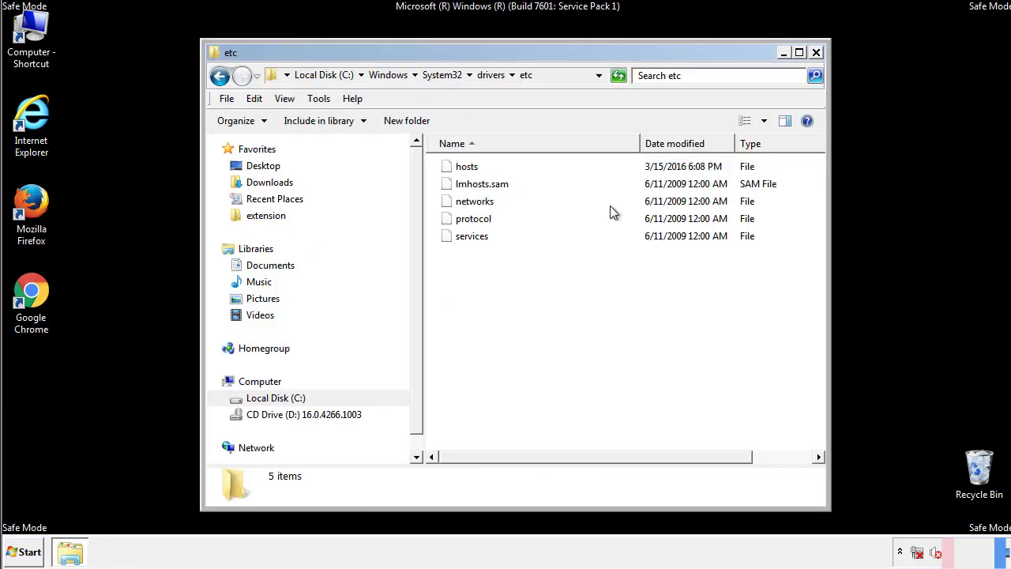
left_click(816, 53)
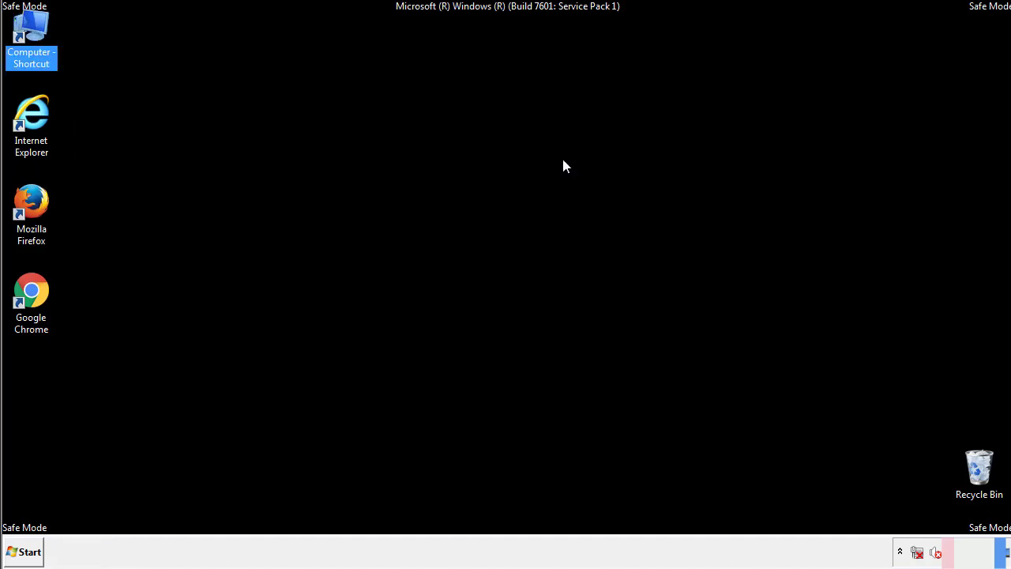
Open the current user's Startup folder from the list of installed programs.
left_click(28, 548)
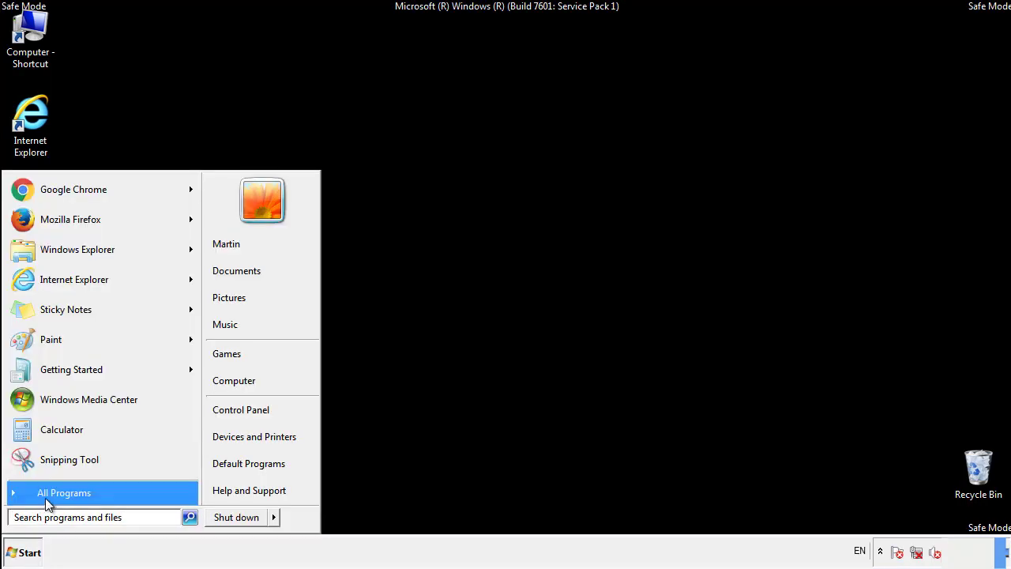
left_click(45, 494)
right_click(39, 435)
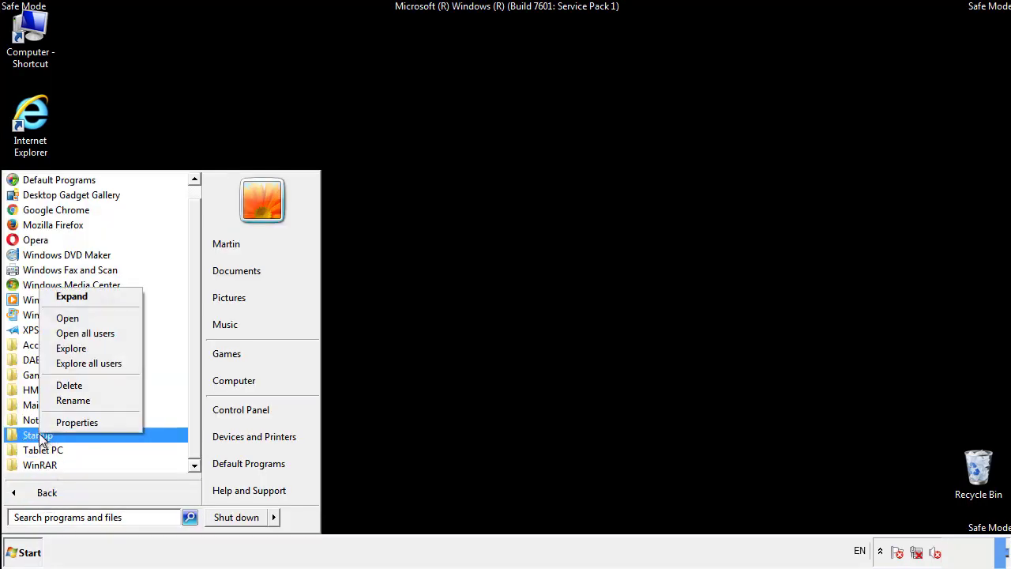
left_click(77, 317)
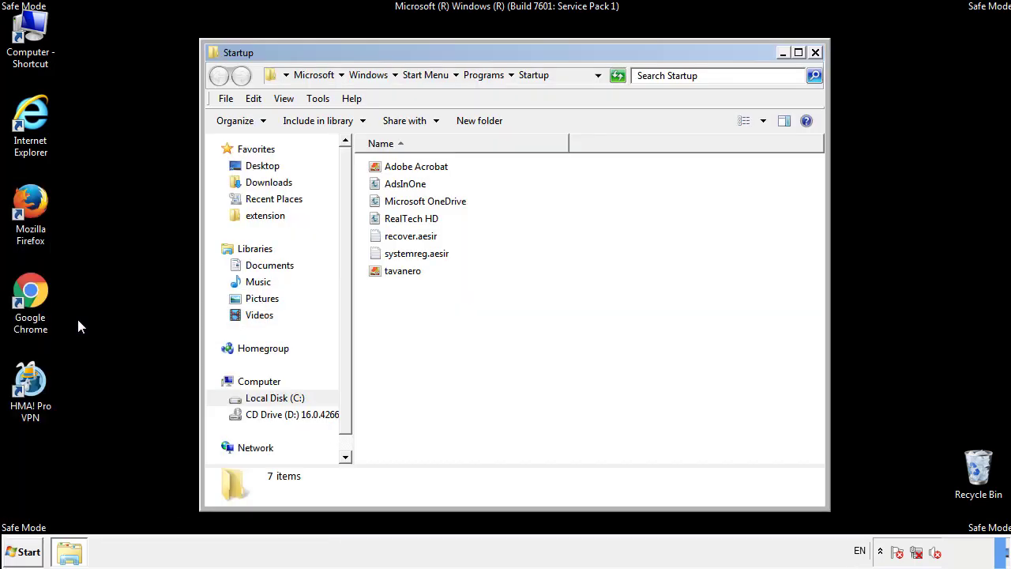
Delete AdsInOne, recover.aesir, systemreg.aesir and tavanero from the Startup folder and close it.
left_click(413, 188)
left_click(415, 237, "ctrl")
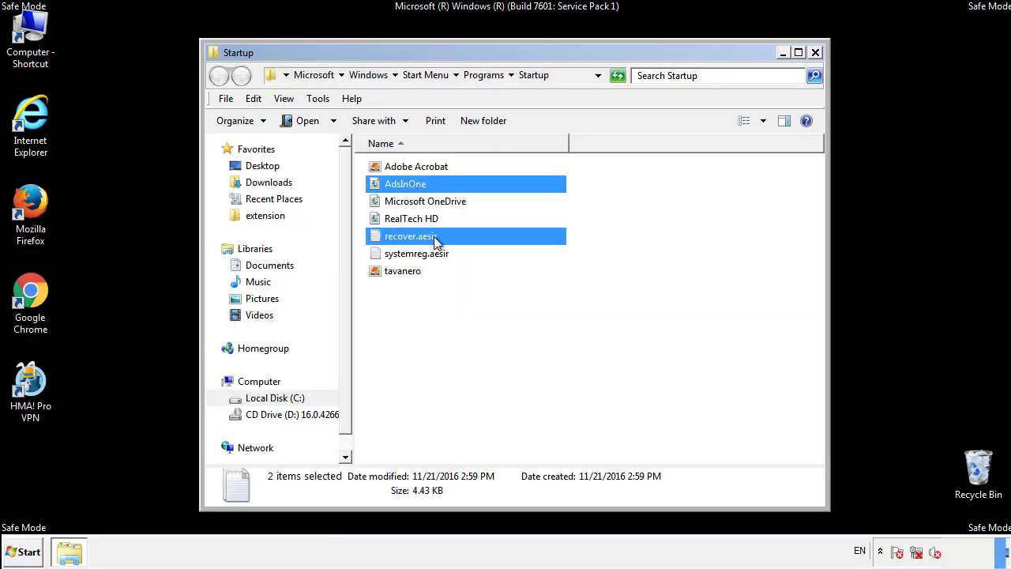
left_click(416, 254, "ctrl")
left_click(402, 271, "ctrl")
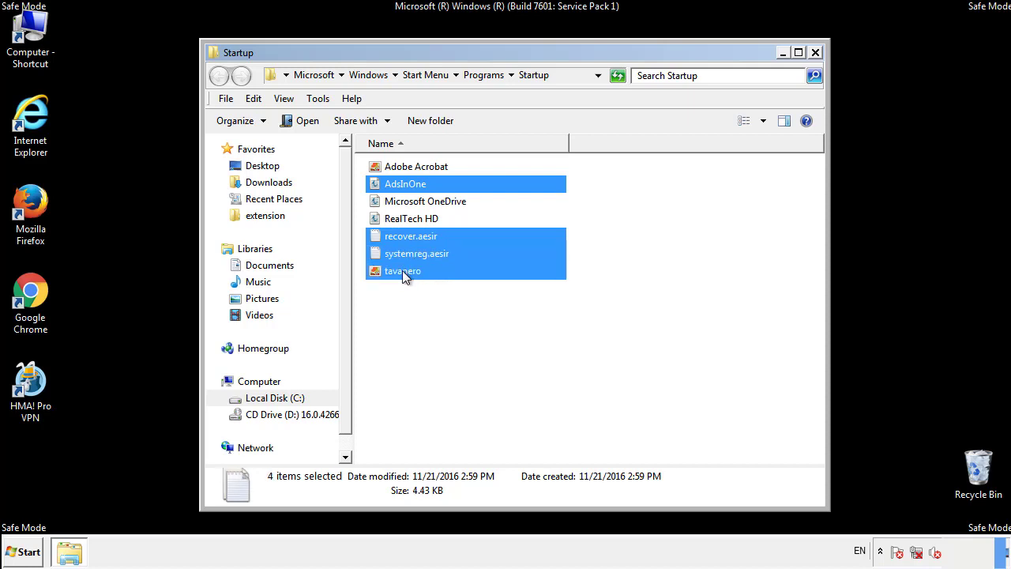
right_click(400, 272)
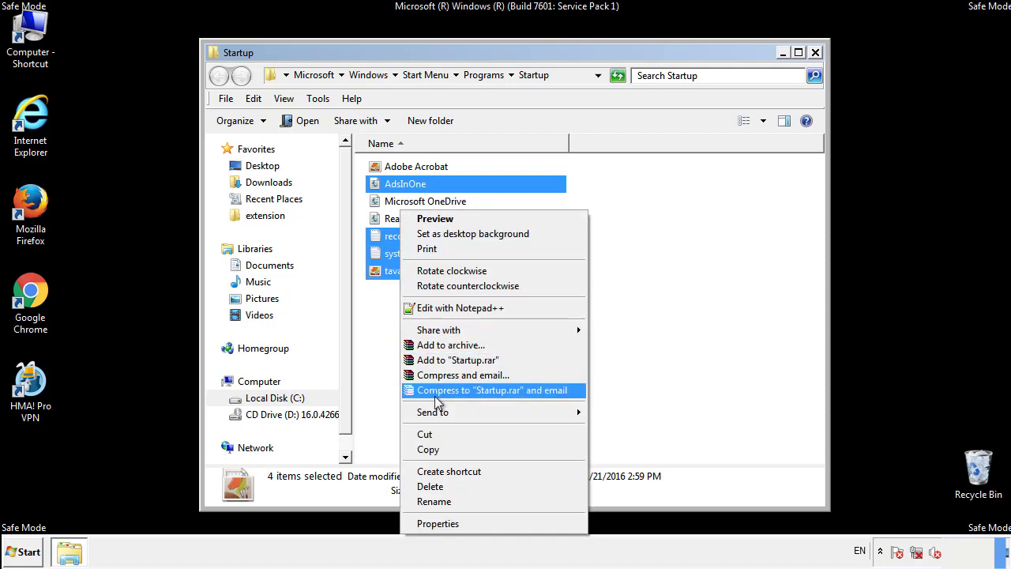
left_click(425, 486)
left_click(558, 291)
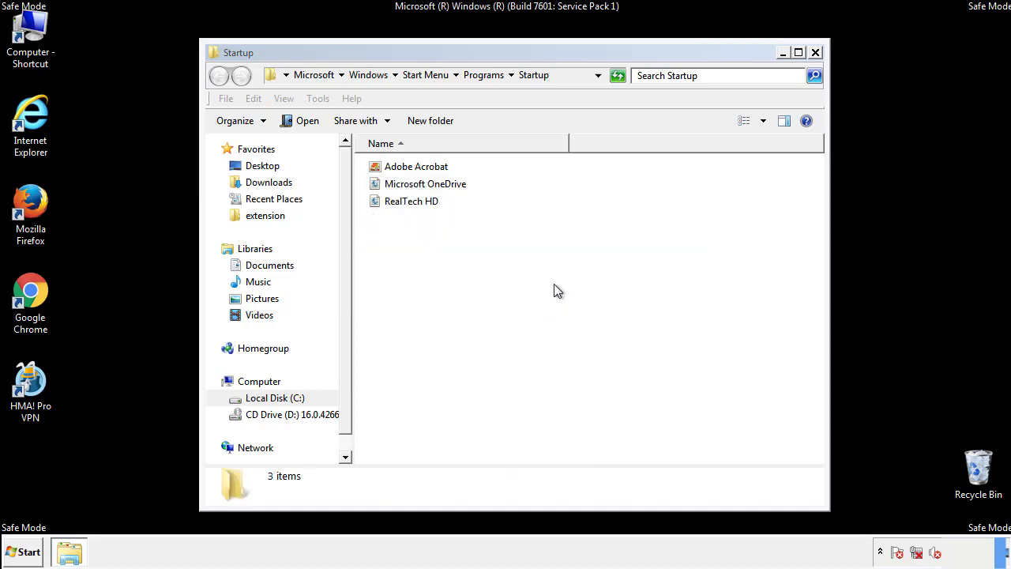
left_click(815, 53)
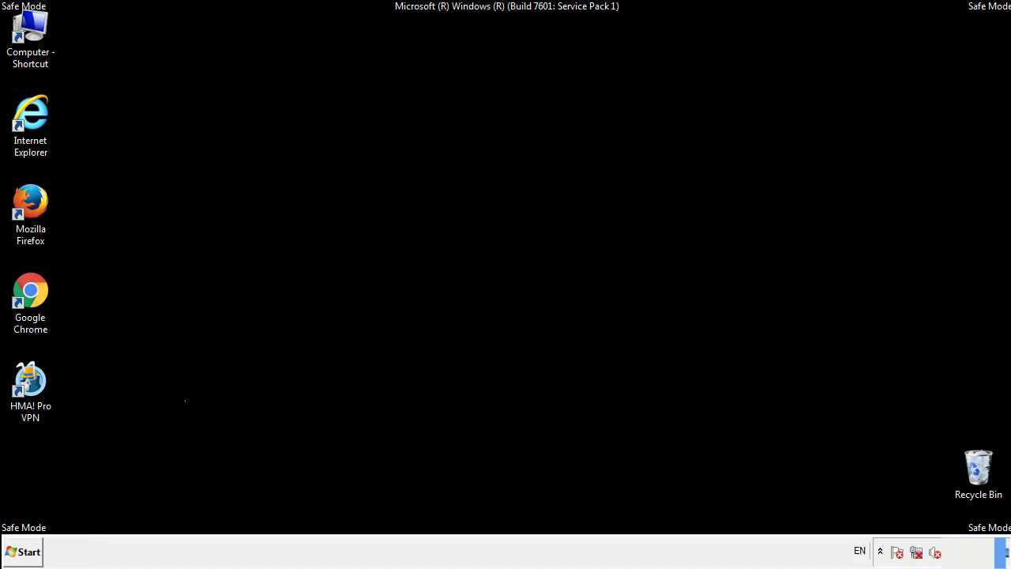
Search for regedit and launch the Registry Editor.
left_click(24, 558)
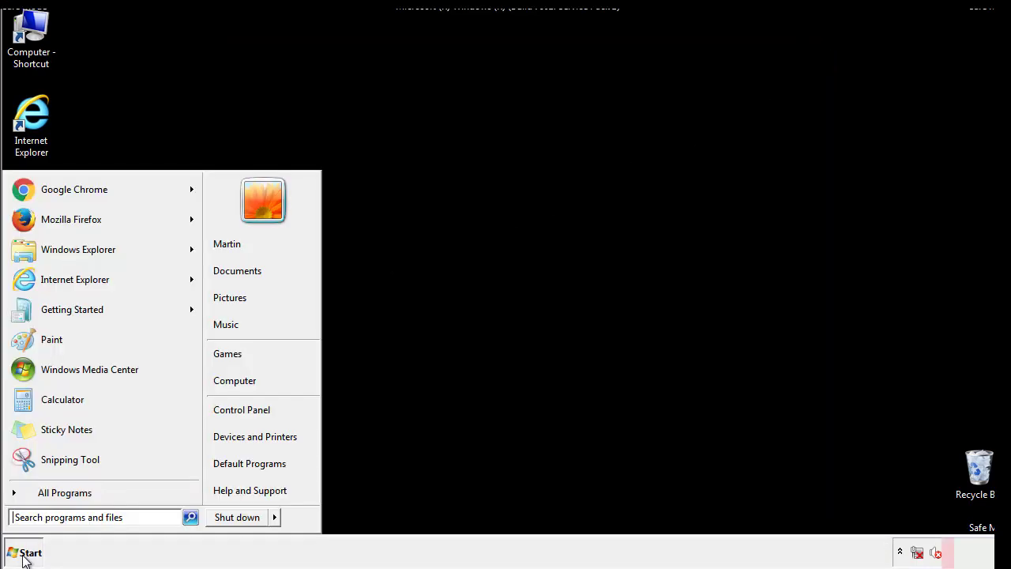
left_click(72, 519)
type("regedit")
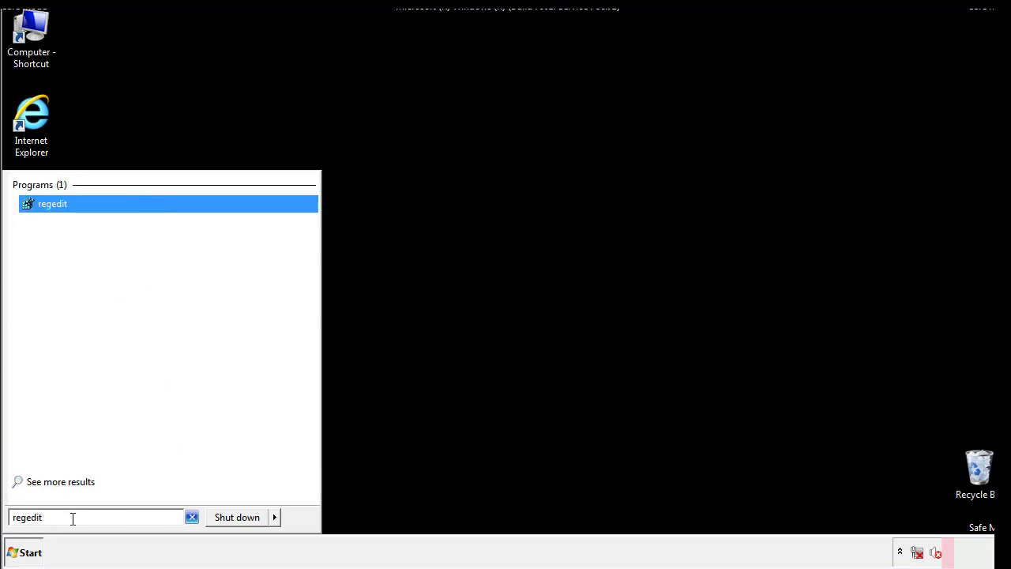
key("Return")
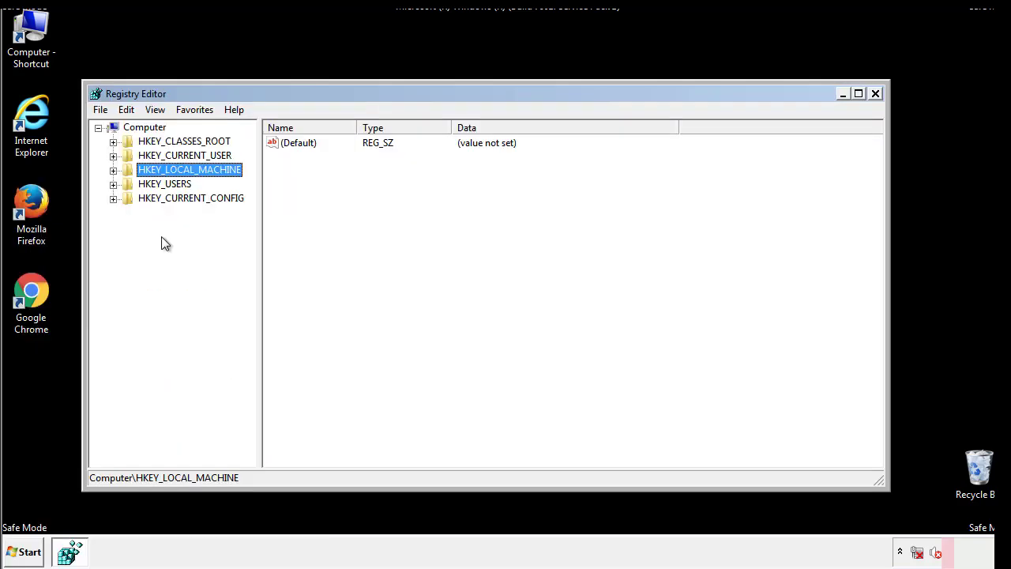
Open the registry key HKEY_LOCAL_MACHINE\SOFTWARE\Microsoft\Windows\CurrentVersion\Run.
left_click(112, 170)
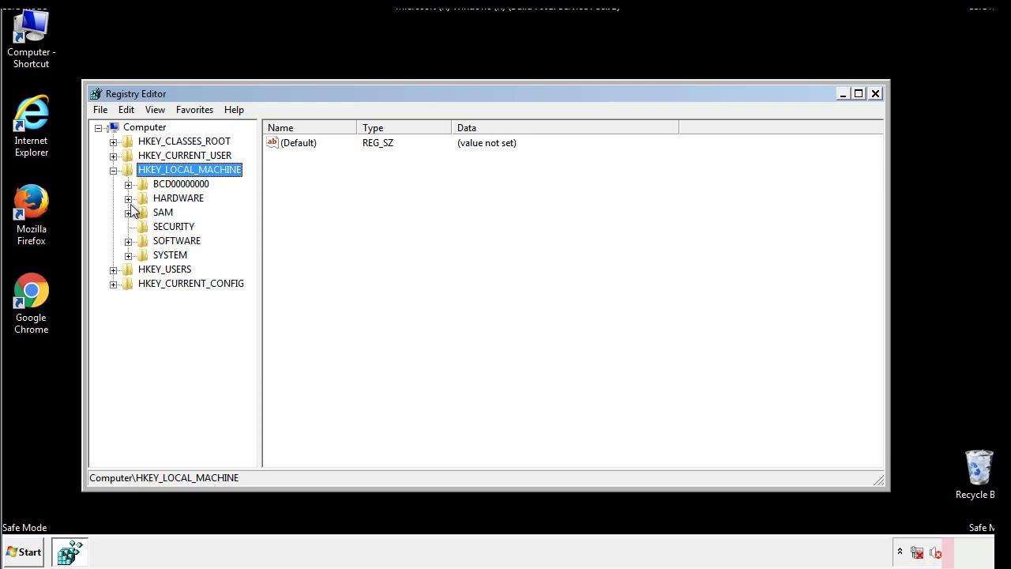
left_click(128, 241)
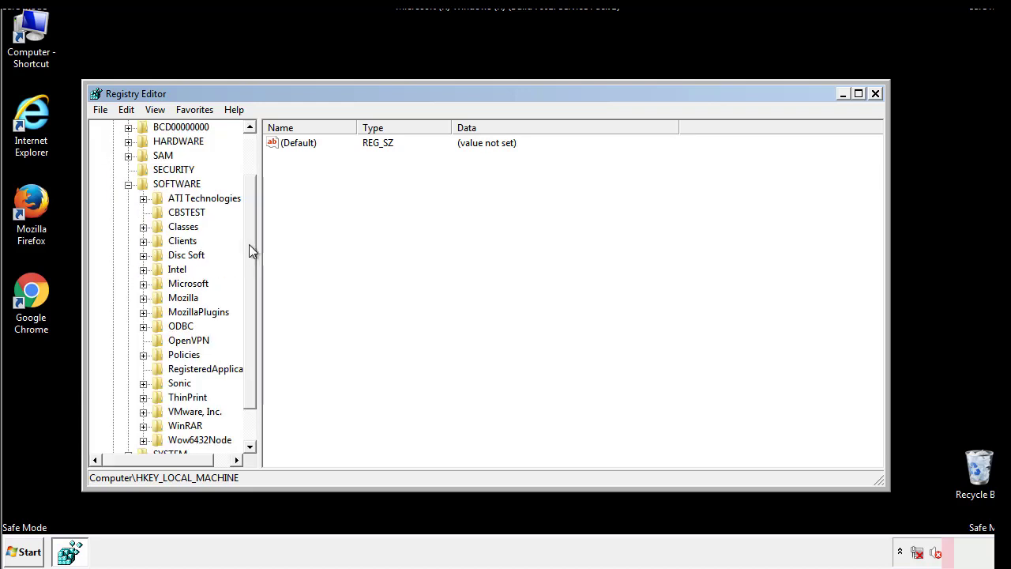
left_click_drag(249, 233, 251, 262)
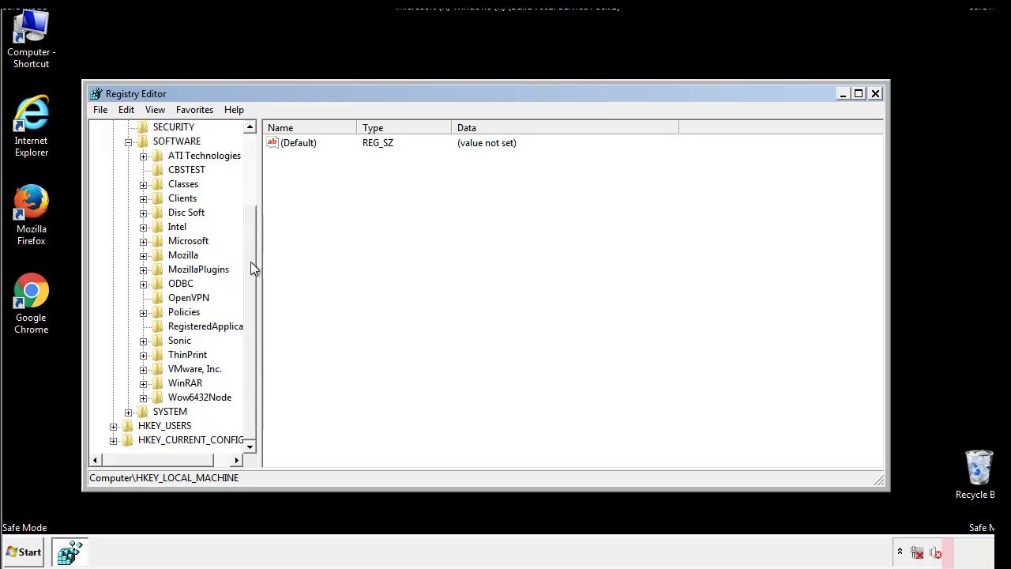
left_click(143, 240)
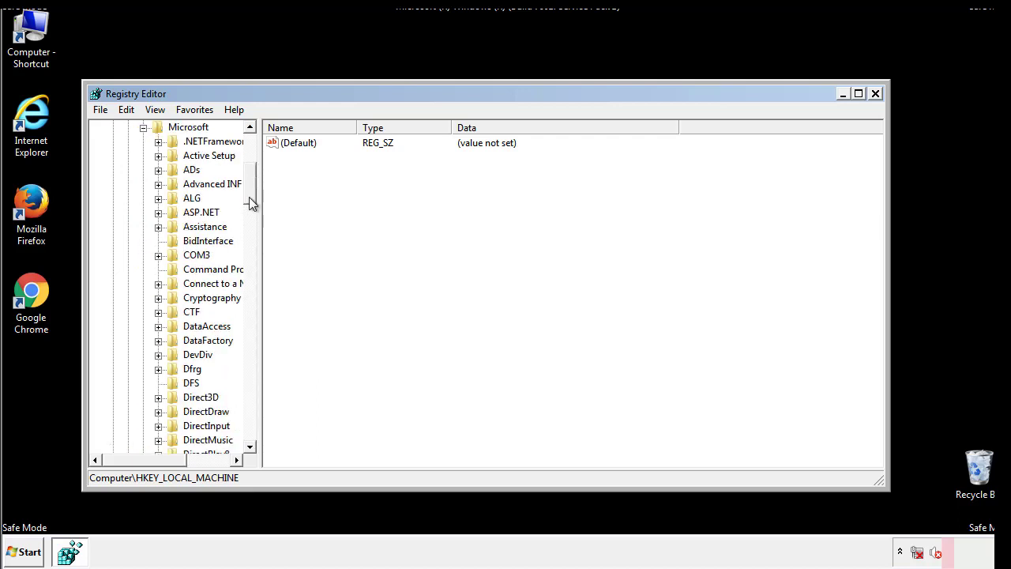
left_click_drag(249, 196, 250, 406)
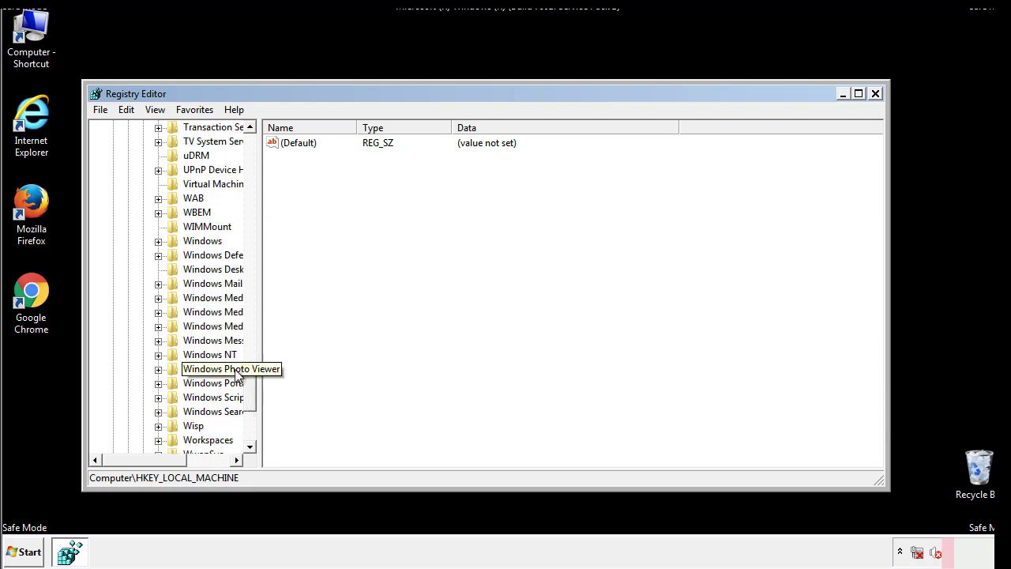
left_click(158, 241)
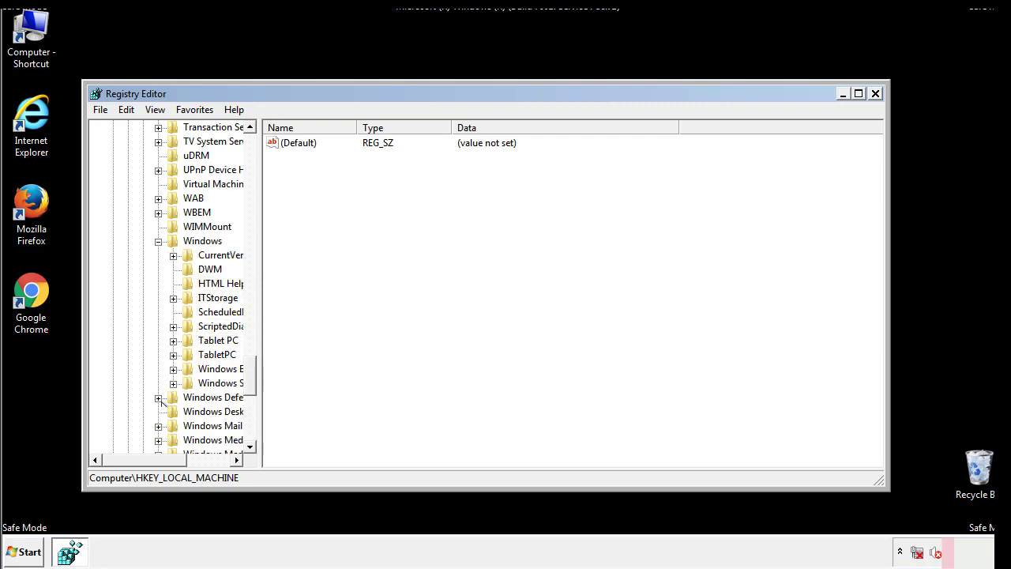
left_click_drag(138, 459, 161, 463)
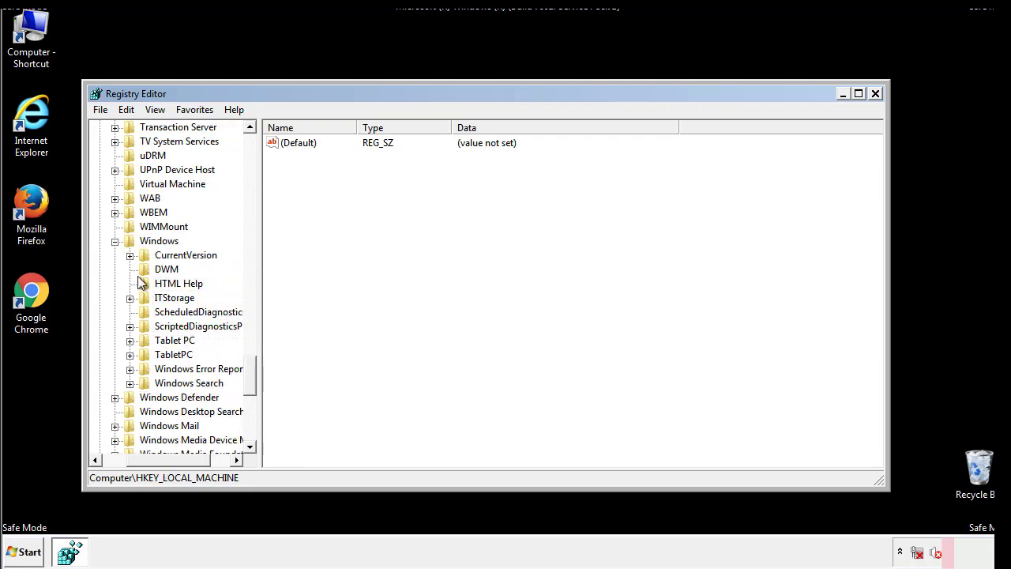
left_click(129, 255)
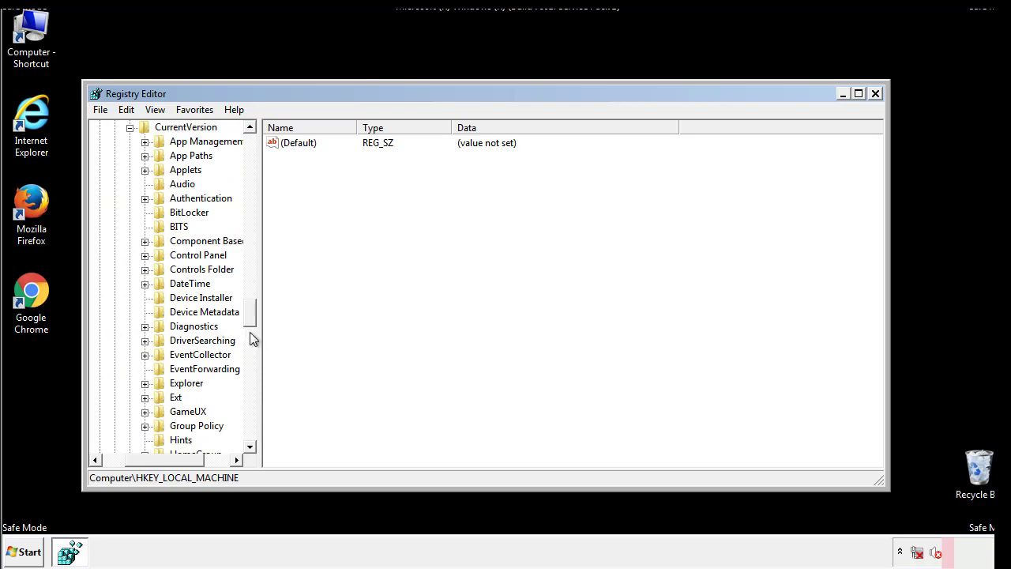
left_click_drag(252, 316, 251, 366)
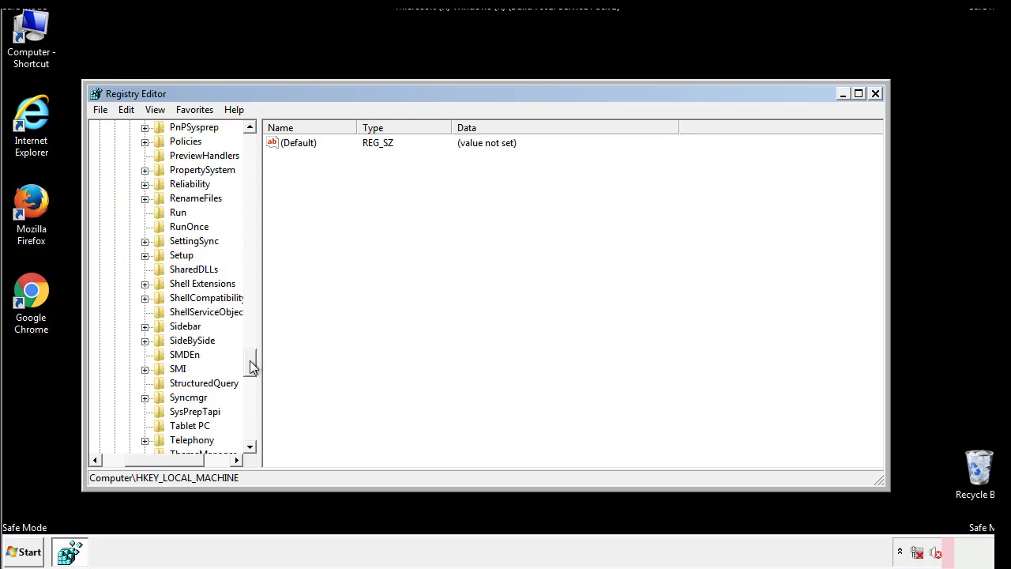
left_click(177, 213)
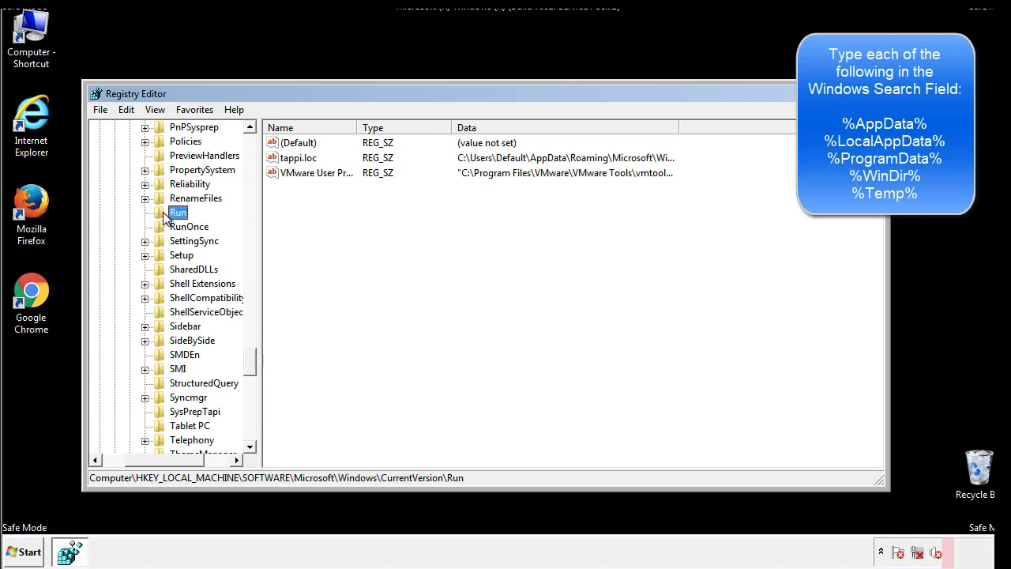
Delete the tappi.loc value from the local machine's Run key and confirm the permanent deletion.
left_click(299, 162)
right_click(292, 159)
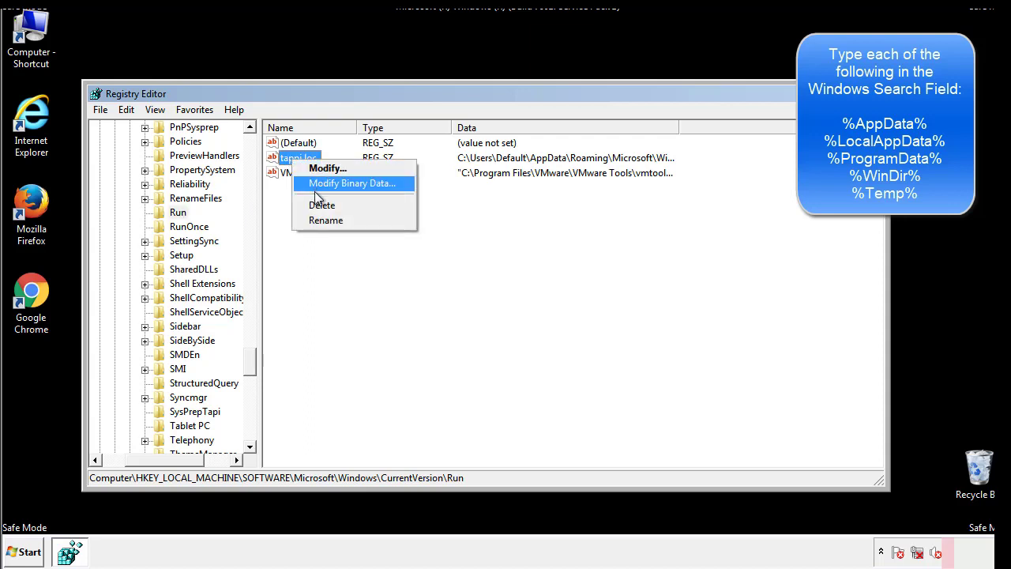
left_click(316, 202)
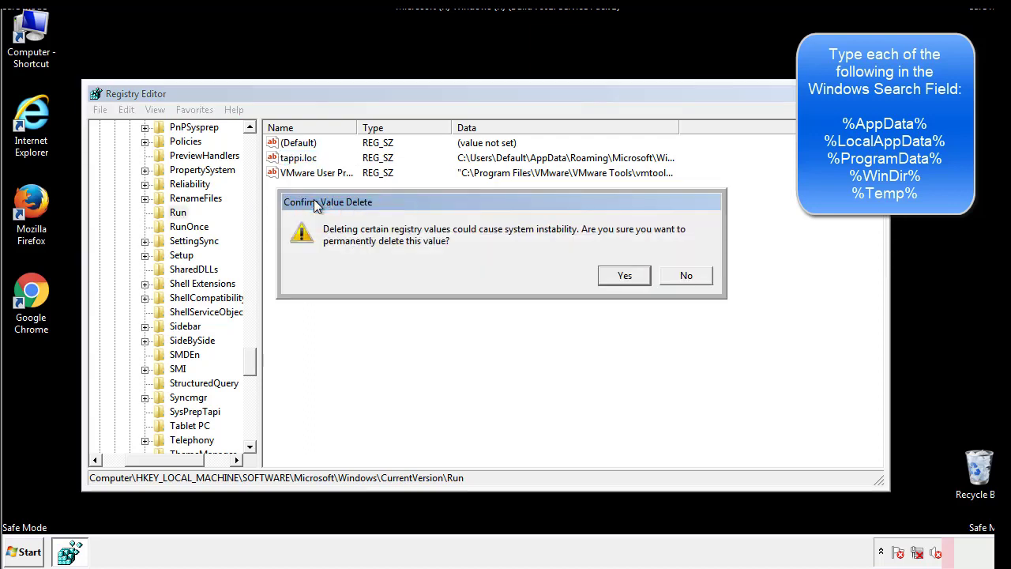
left_click(622, 276)
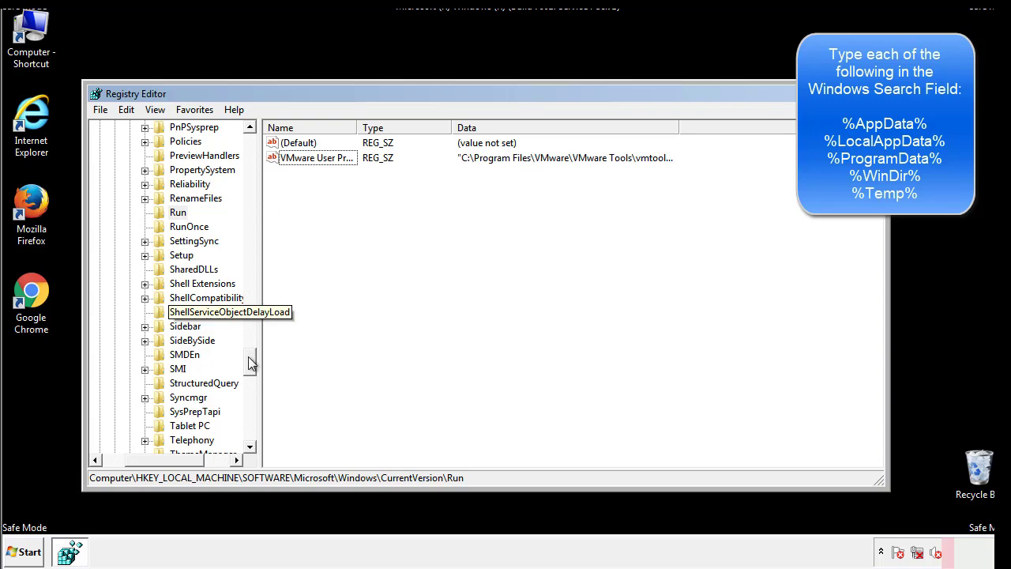
Collapse the HKEY_LOCAL_MACHINE branch and expand HKEY_CURRENT_USER in the registry tree.
left_click_drag(248, 357, 247, 430)
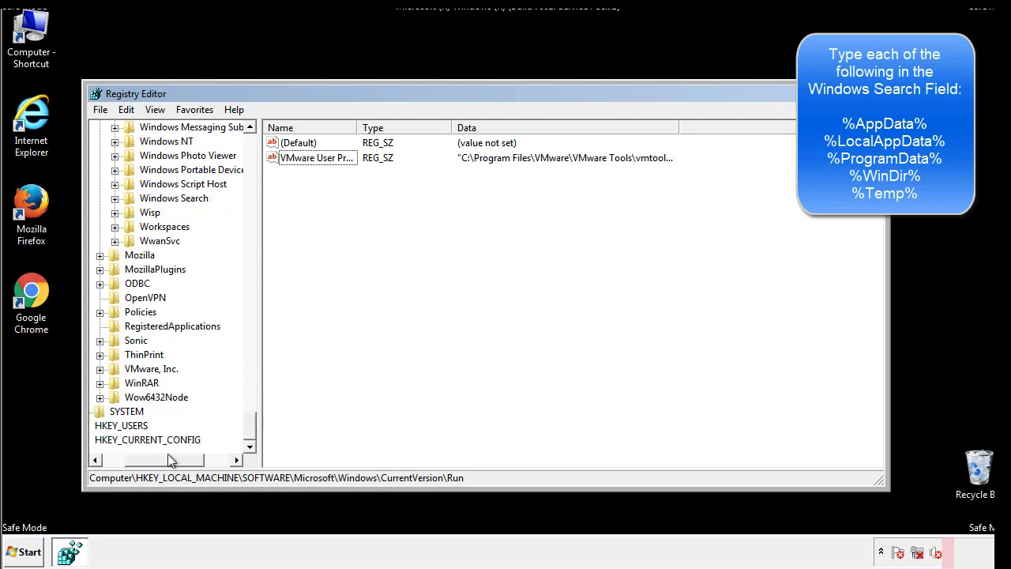
left_click_drag(167, 454, 137, 462)
left_click_drag(248, 427, 257, 150)
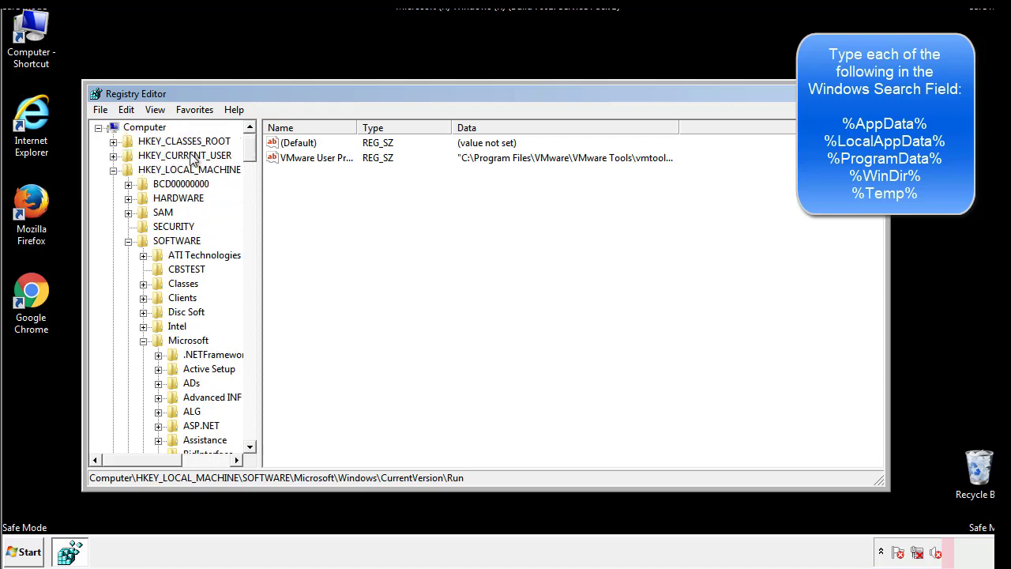
left_click(113, 170)
left_click(113, 156)
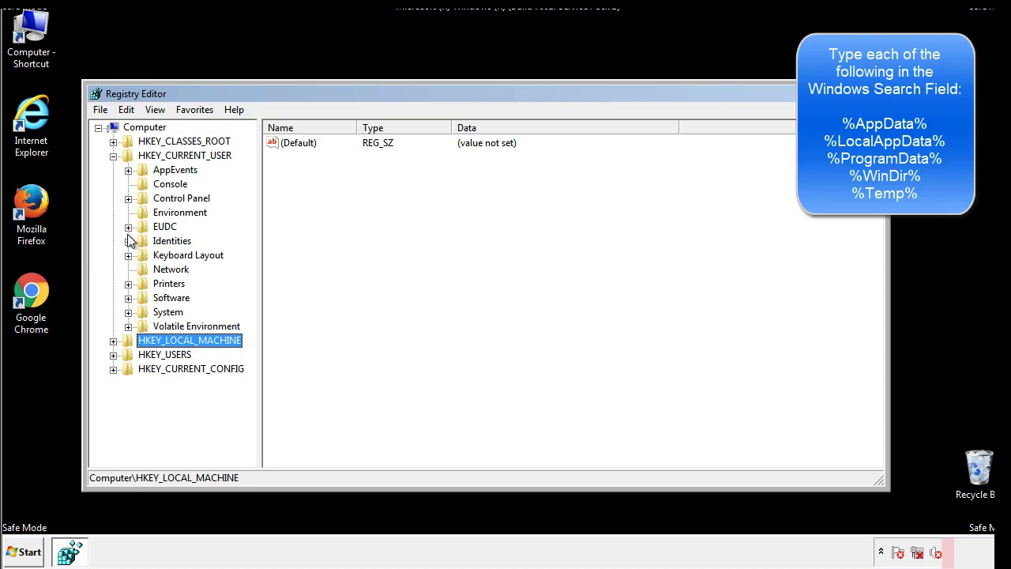
Open Software\Microsoft\Windows\CurrentVersion\Run under HKEY_CURRENT_USER and check its values for suspicious entries.
left_click(128, 298)
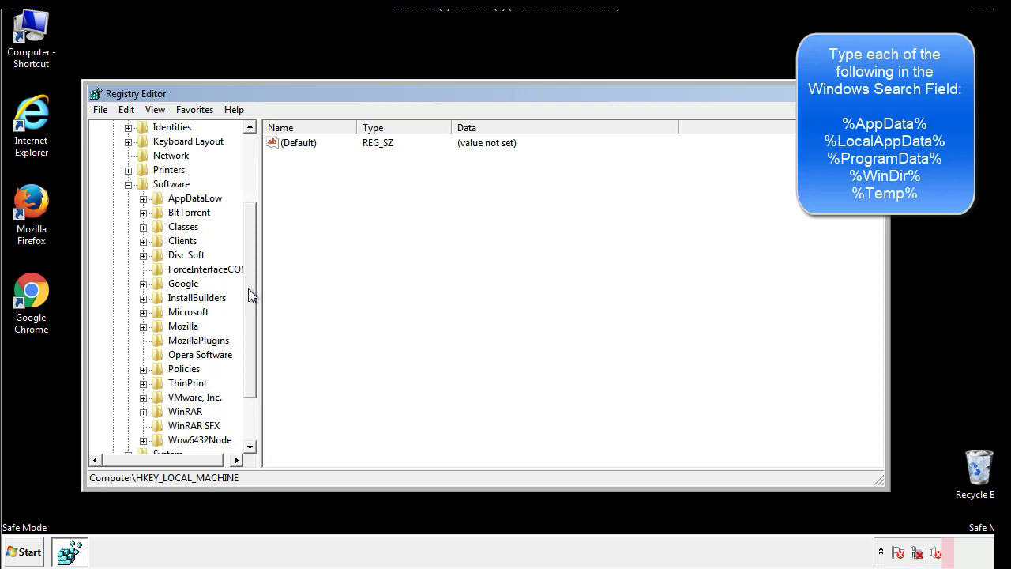
left_click_drag(247, 289, 249, 304)
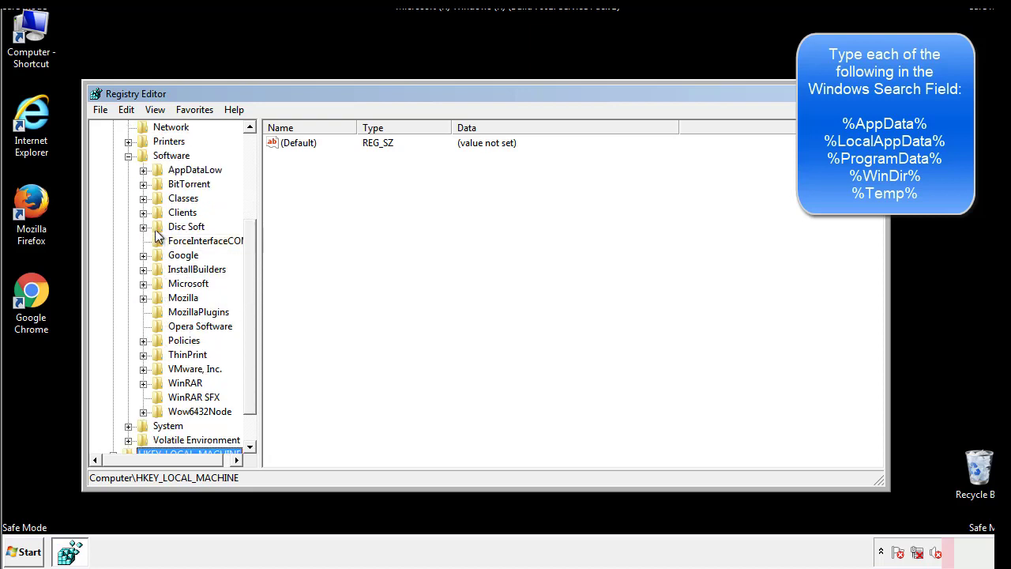
left_click(143, 285)
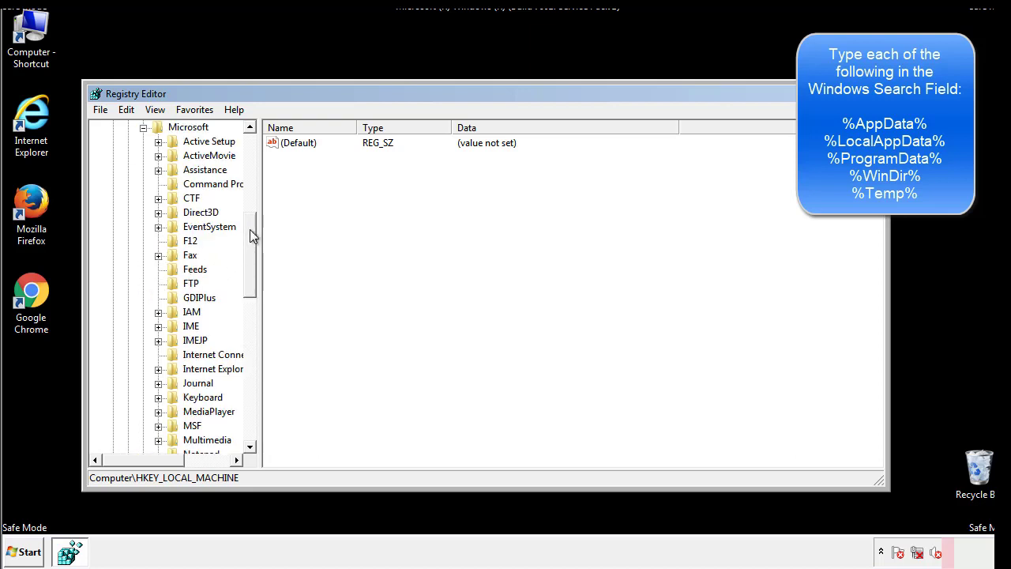
left_click_drag(250, 229, 249, 328)
left_click(158, 270)
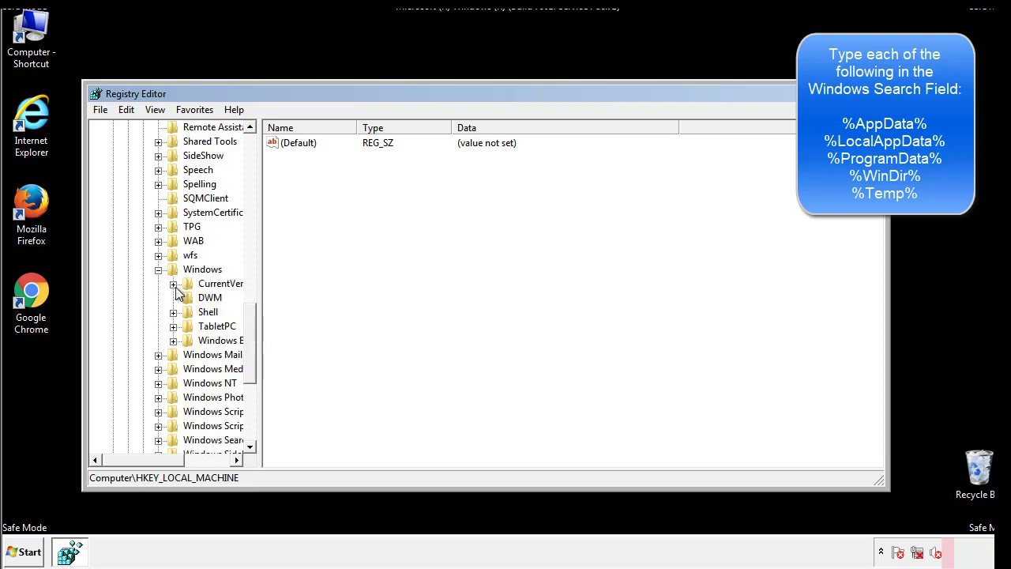
left_click(174, 284)
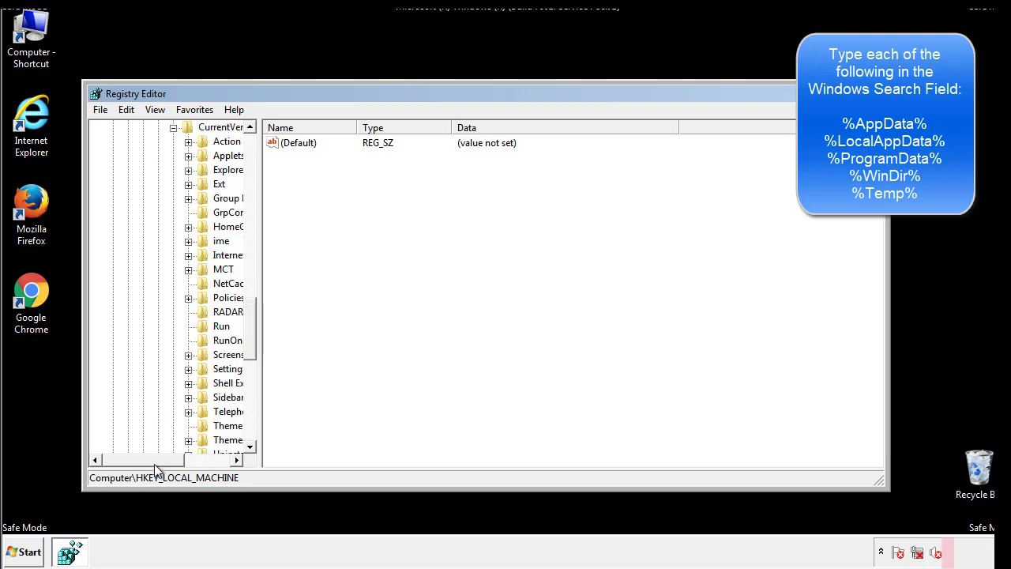
left_click_drag(155, 463, 178, 462)
left_click(176, 325)
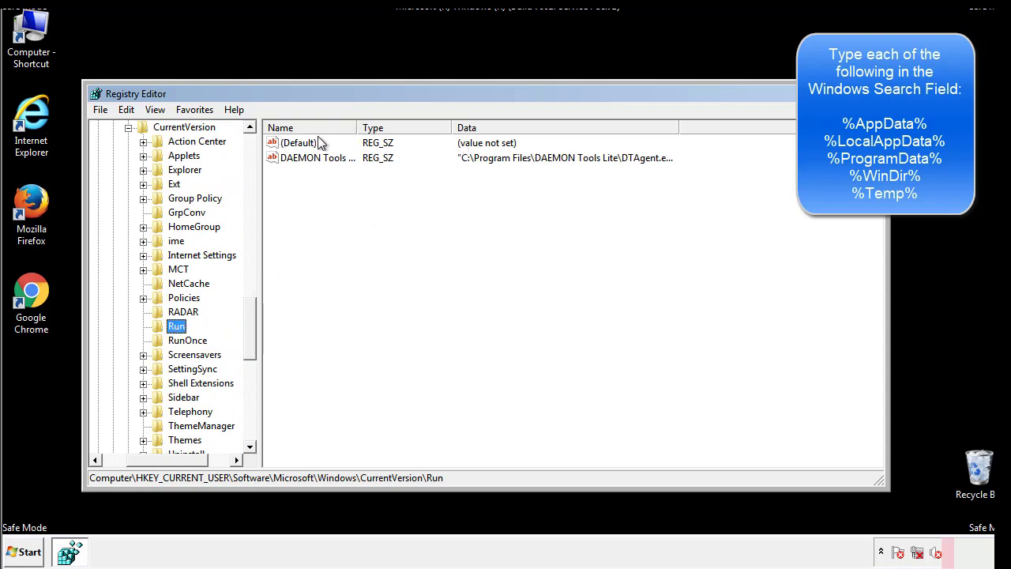
left_click(464, 188)
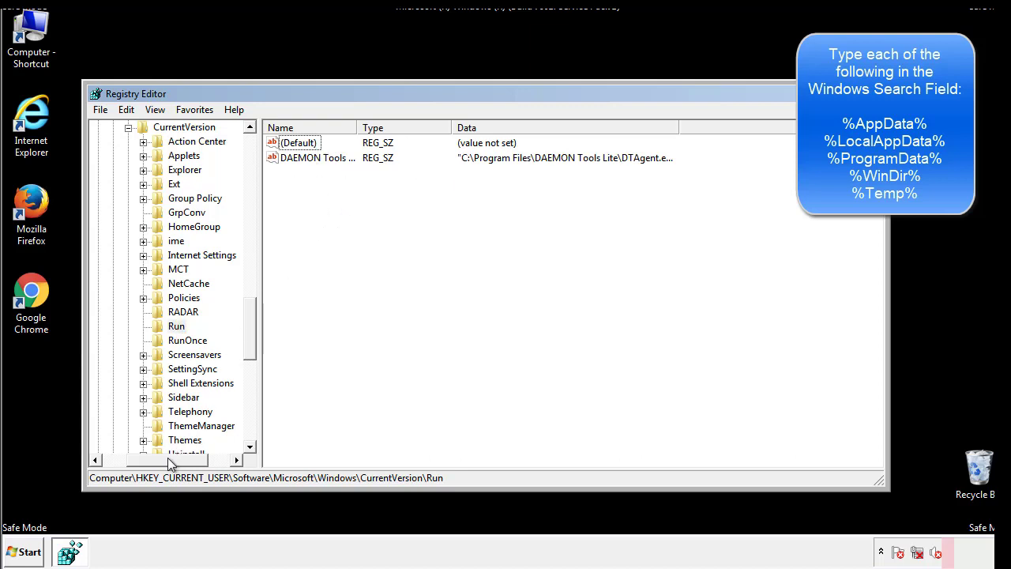
Collapse the current user's Windows key and search the registry for %temp%.
left_click_drag(168, 457, 147, 459)
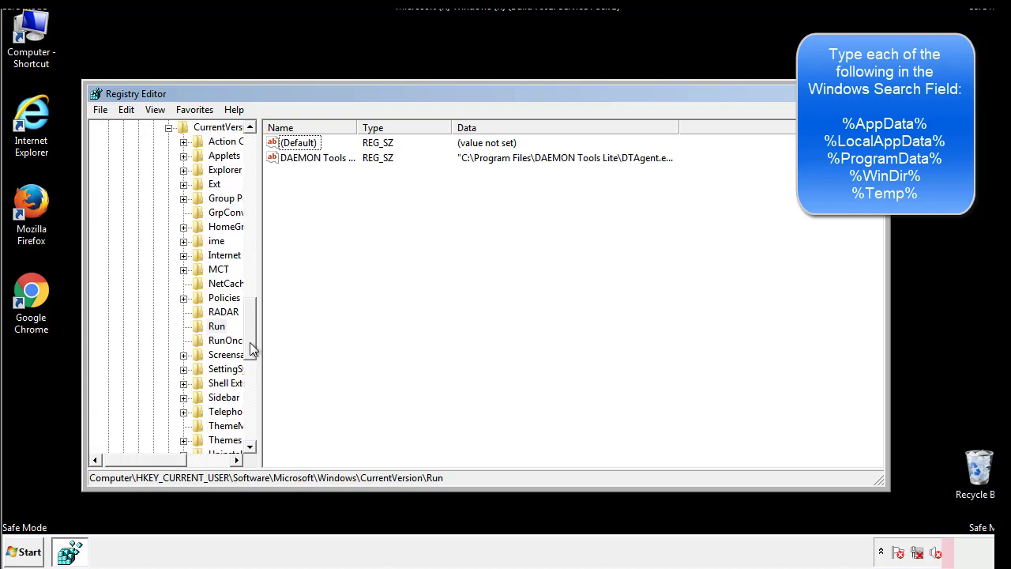
left_click_drag(253, 347, 253, 284)
left_click(155, 370)
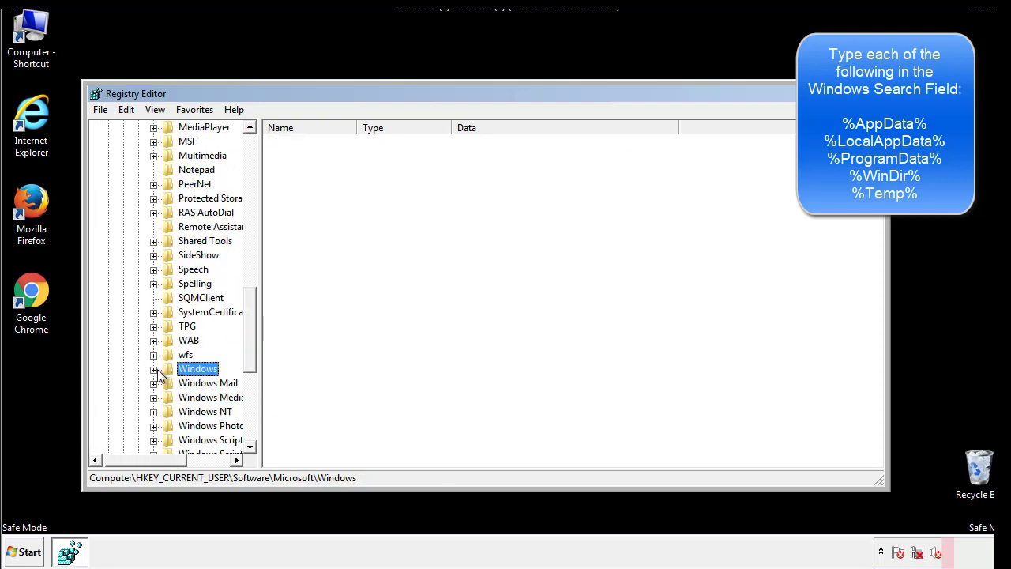
left_click_drag(253, 350, 254, 176)
left_click(135, 113)
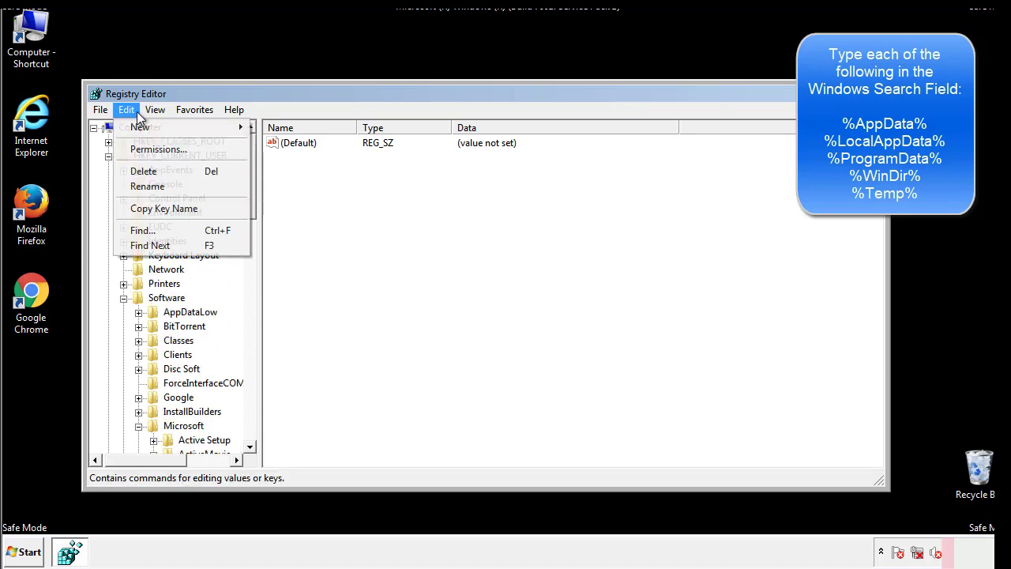
left_click(143, 230)
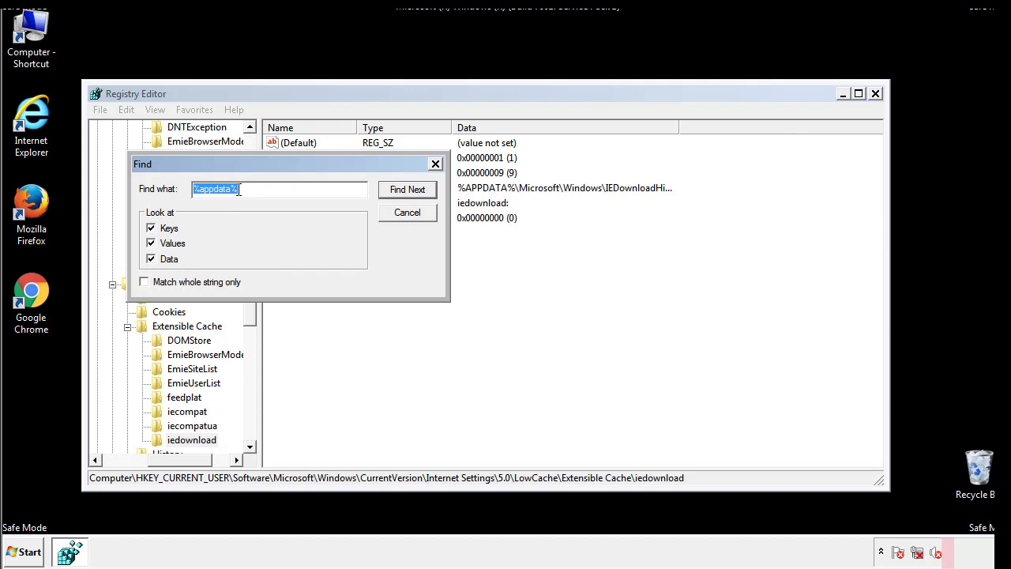
type("%temp%")
key("Return")
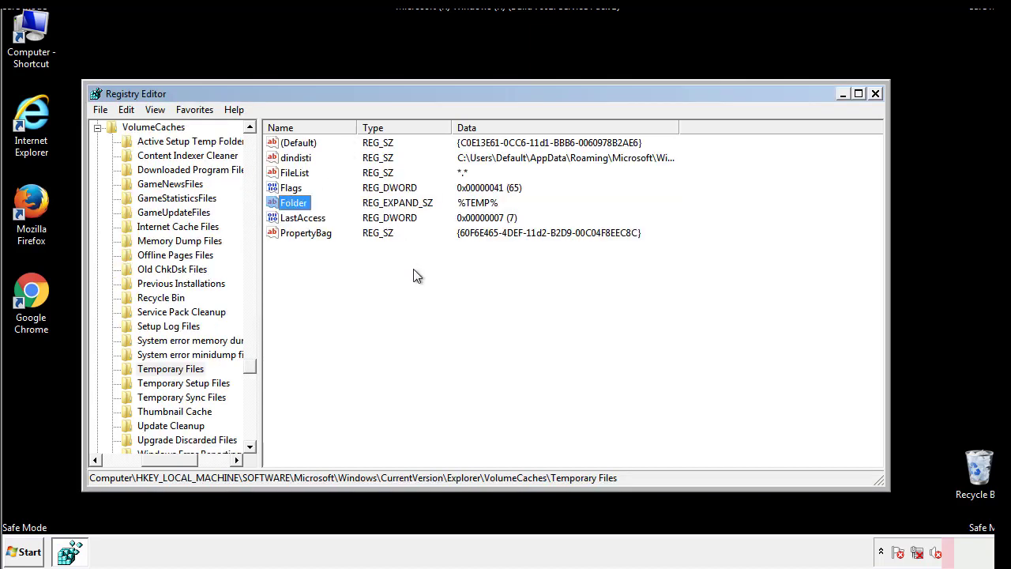
Delete all values in the Temporary Files key under VolumeCaches, confirm the deletion, and close the Registry Editor.
left_click_drag(324, 253, 285, 143)
right_click(285, 142)
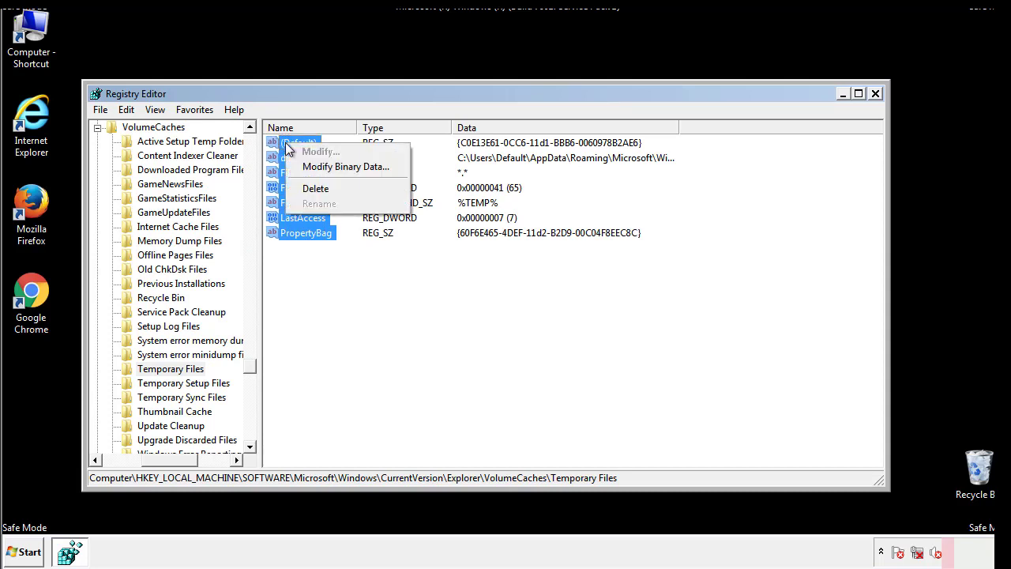
left_click(311, 191)
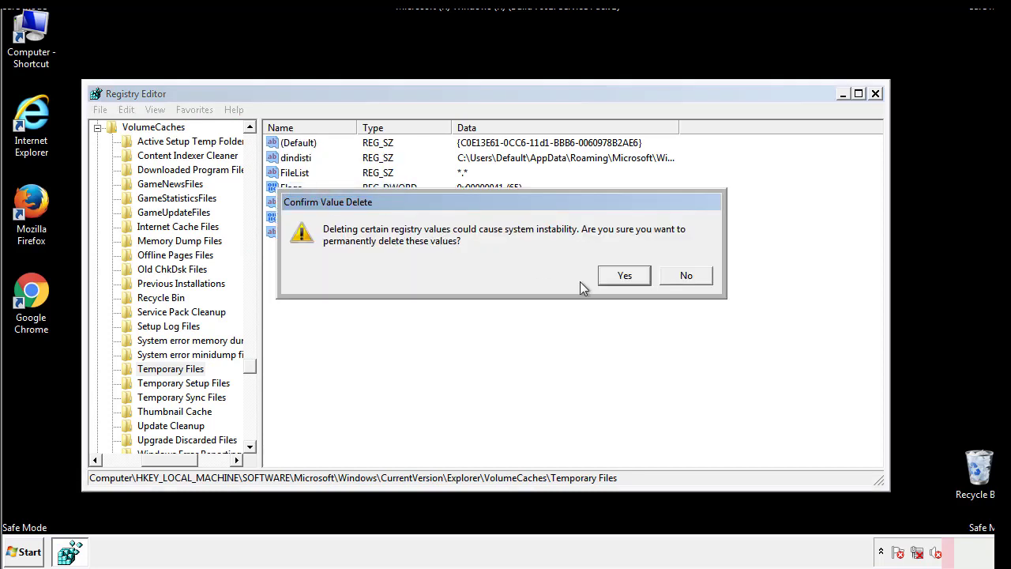
left_click(637, 276)
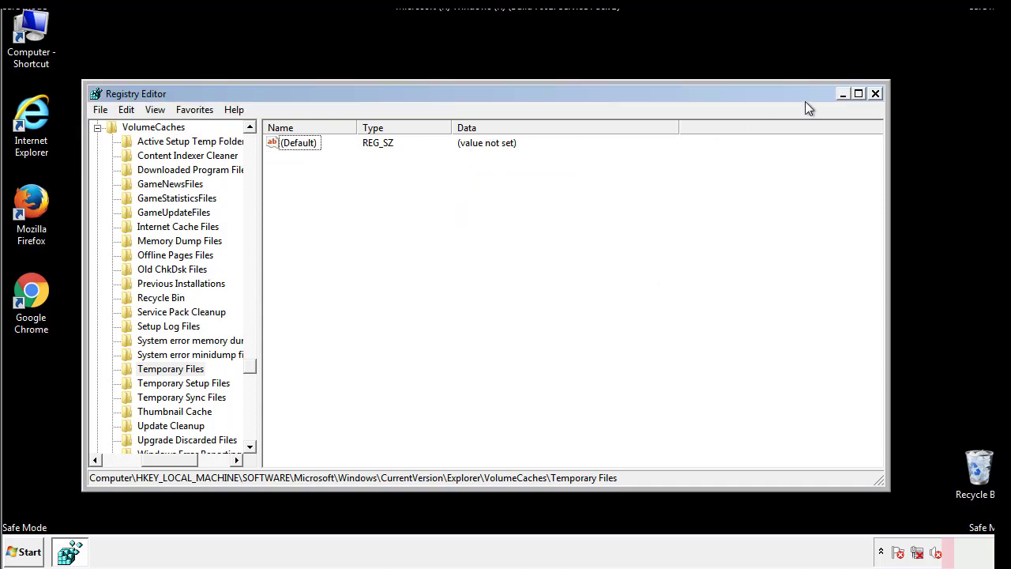
left_click(877, 93)
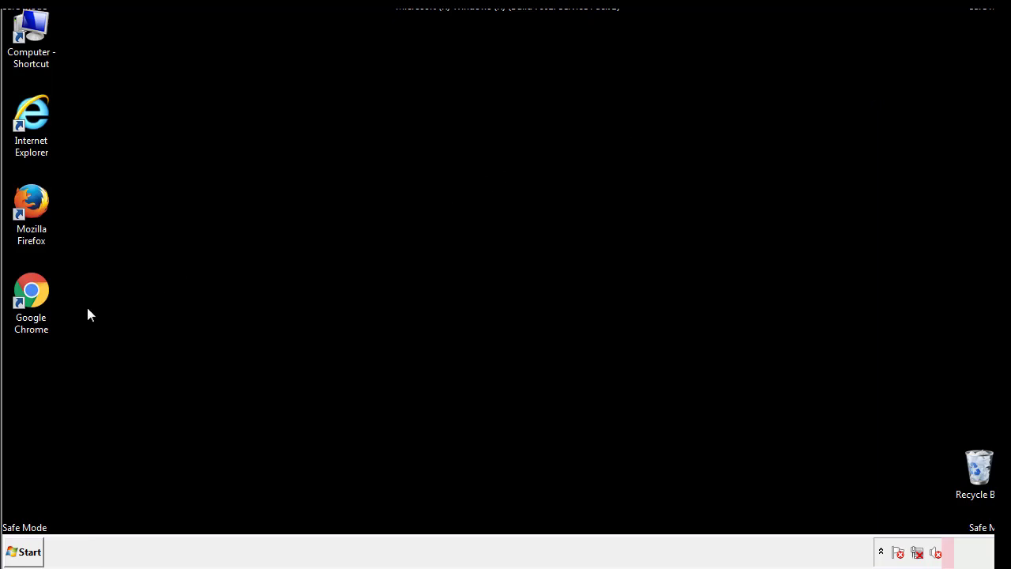
Search for msconfig and launch the System Configuration utility.
left_click(19, 555)
left_click(55, 516)
type("ms")
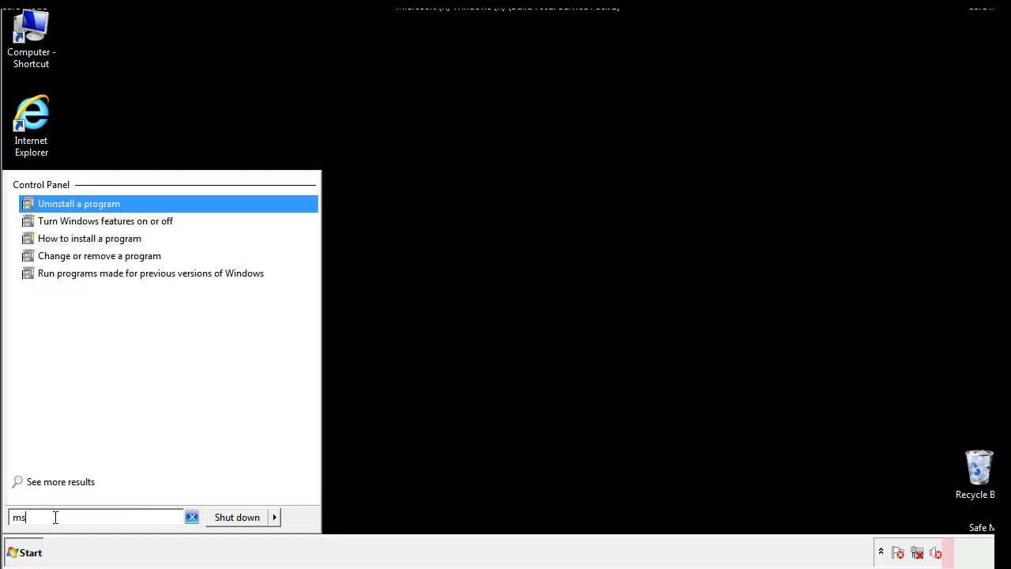
type("conf")
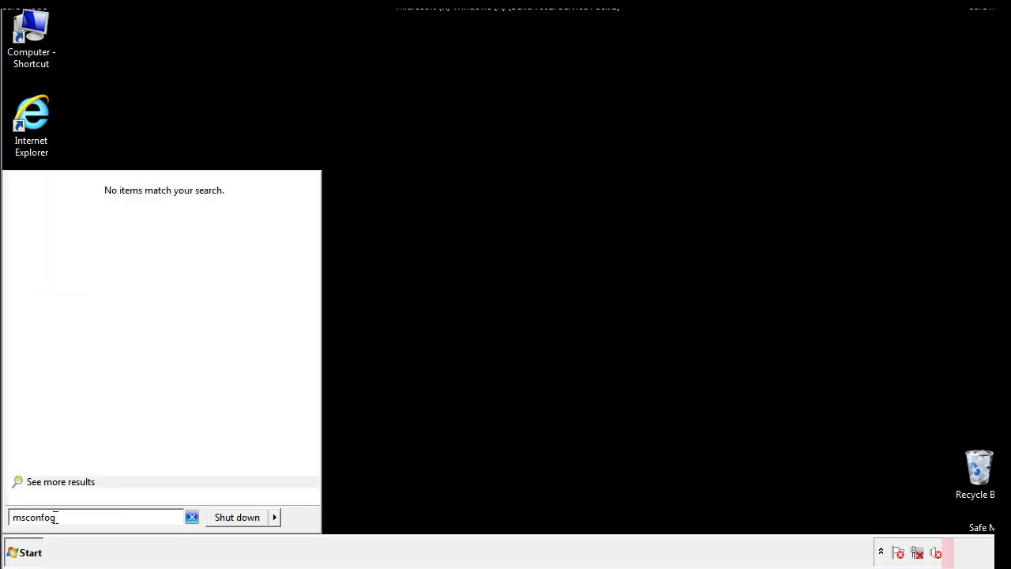
type("ig")
key("Return")
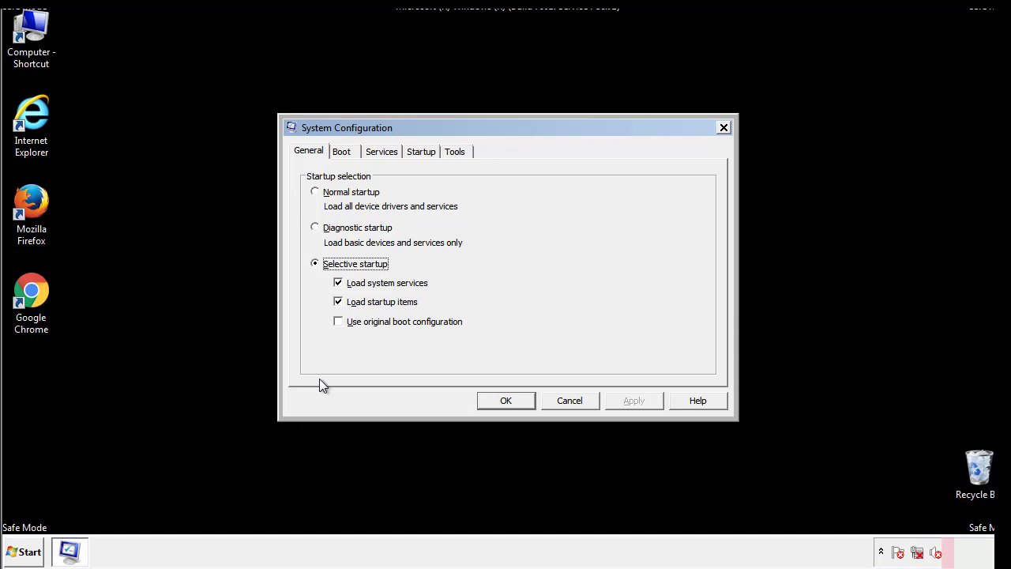
Turn off Safe boot in the boot options, apply the change, and restart the computer.
left_click(342, 152)
left_click(318, 303)
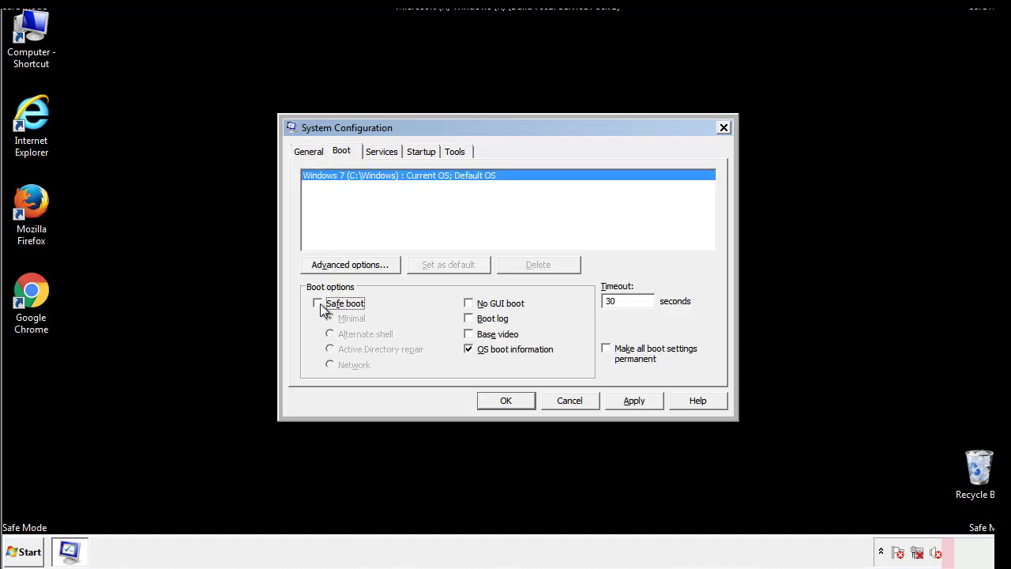
left_click(635, 401)
left_click(523, 401)
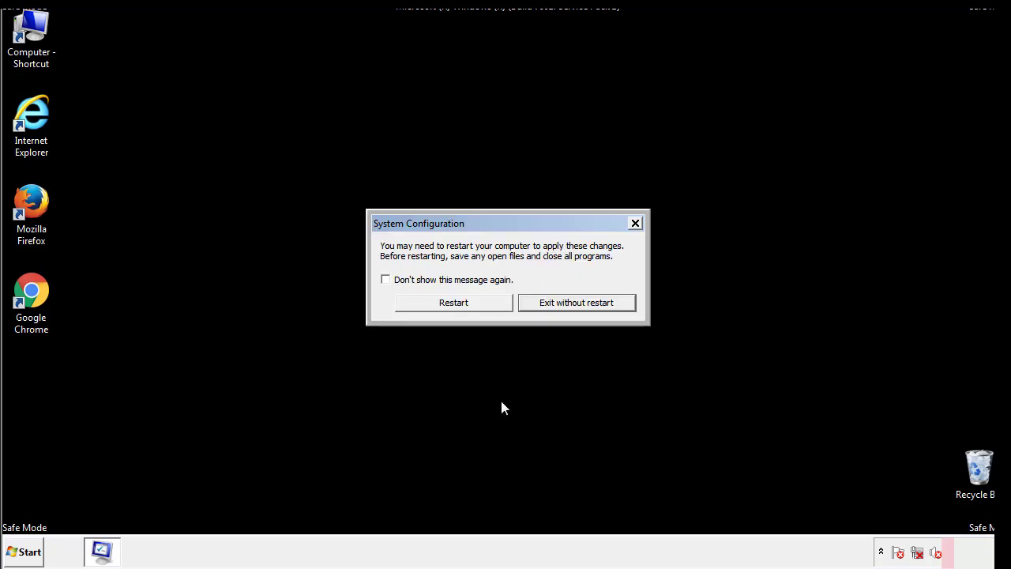
left_click(453, 302)
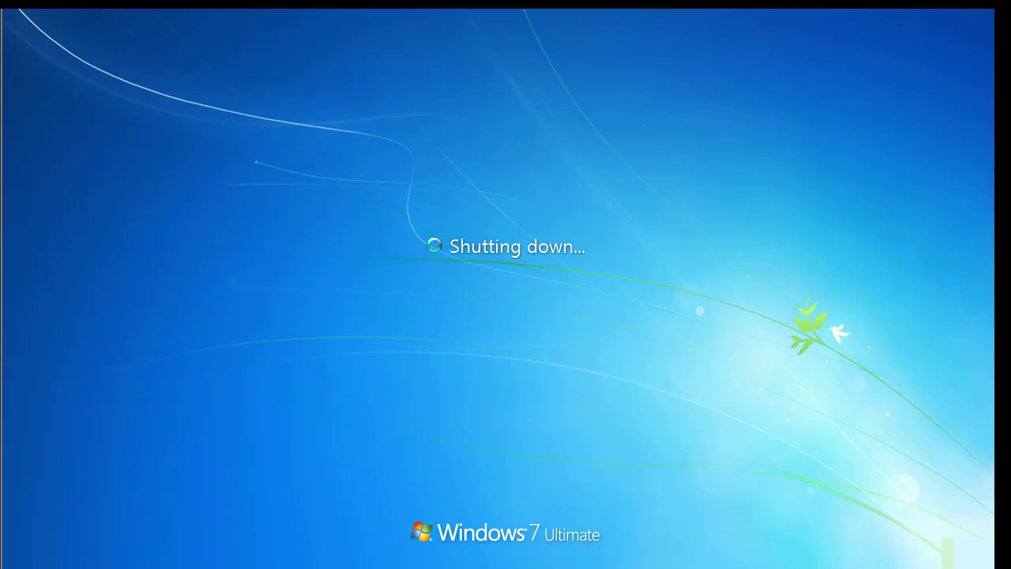